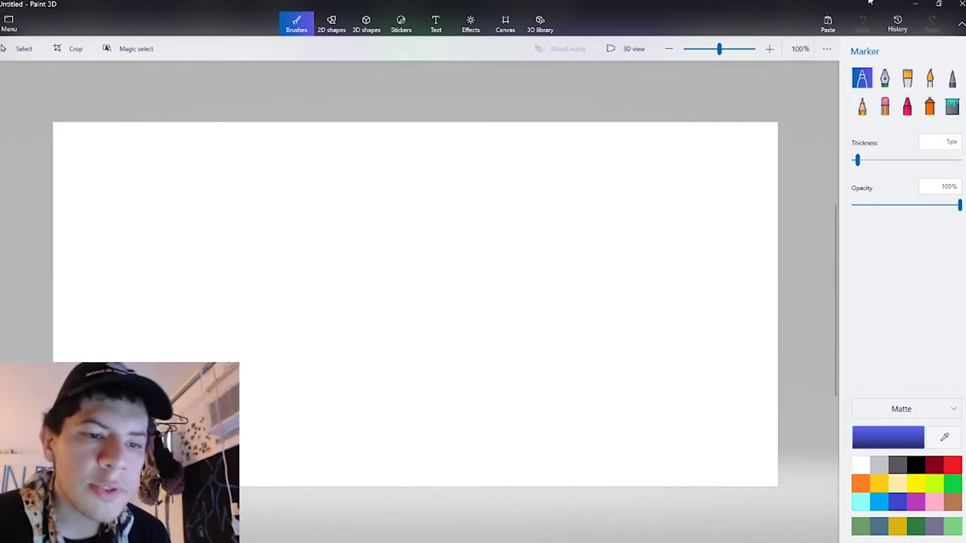
Step: Switch to 3D view and turn Show canvas off, leaving an empty 3D workspace
left_click(608, 50)
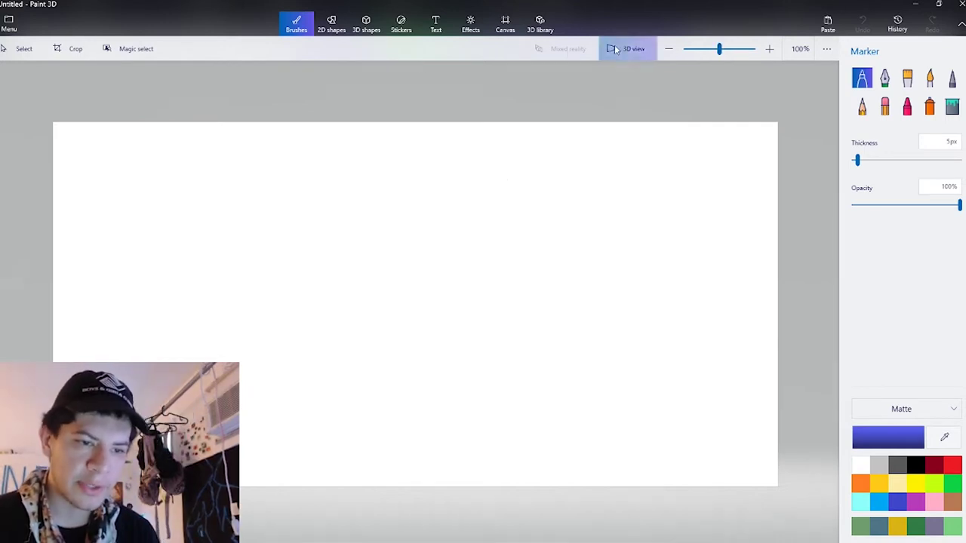
left_click(505, 25)
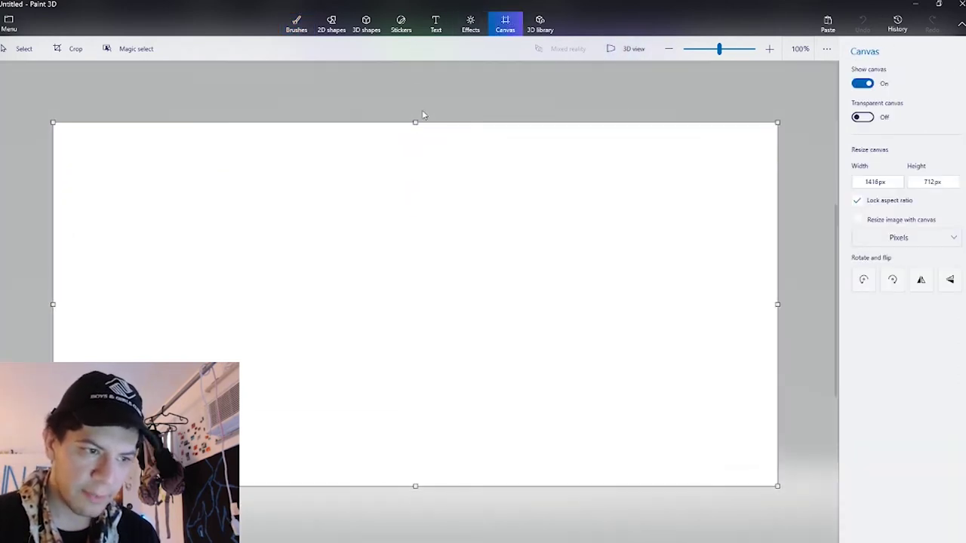
left_click(864, 84)
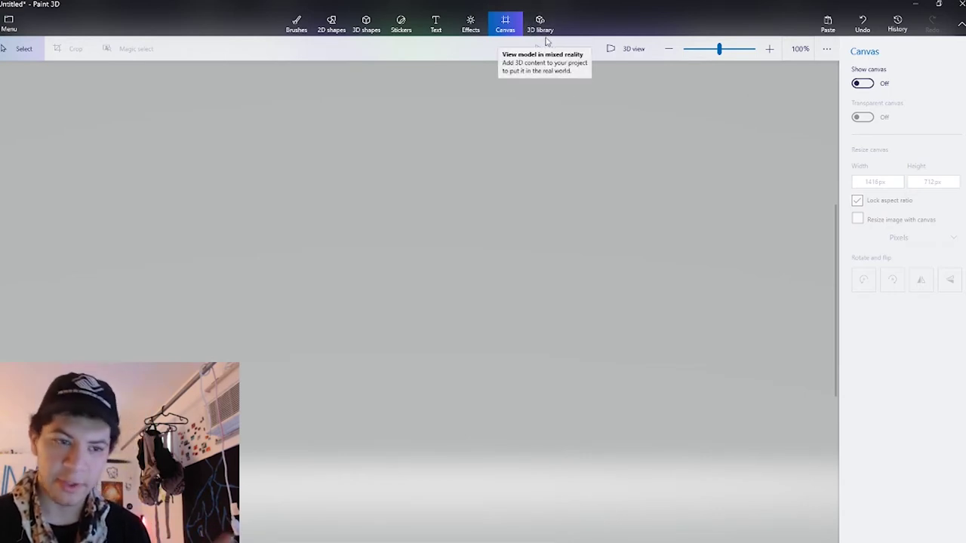
left_click(628, 52)
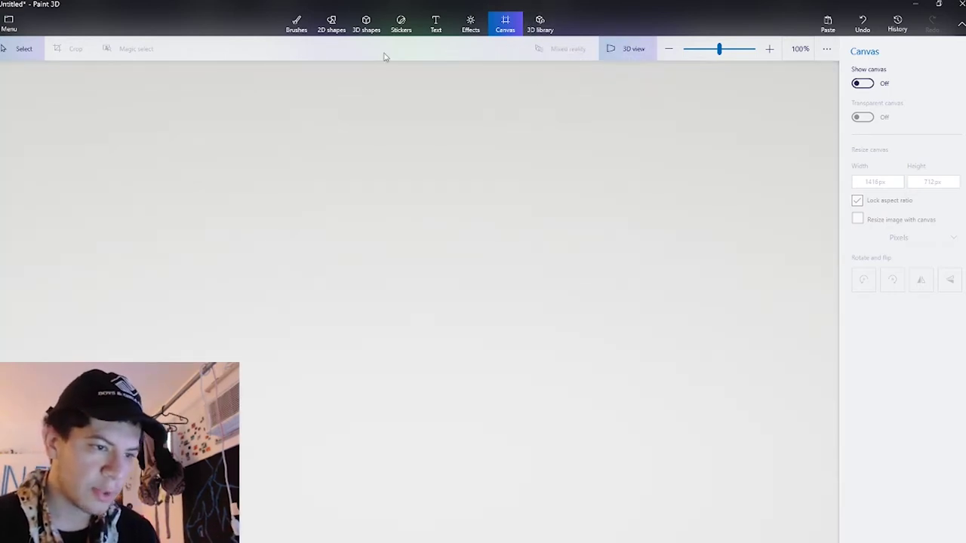
left_click(366, 22)
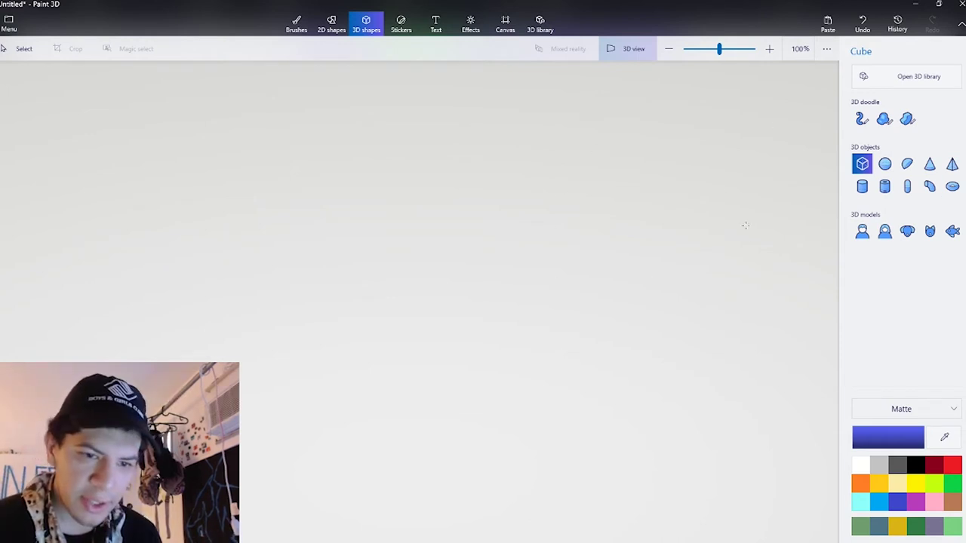
Step: Draw a sphere mid-workspace, nudge it upward, and enable Multiselect on it
left_click(885, 166)
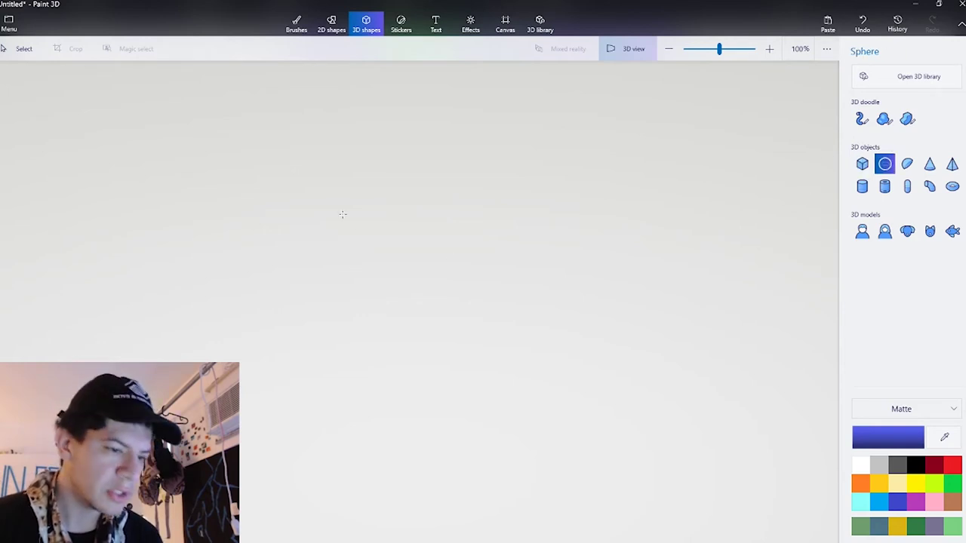
left_click_drag(332, 214, 565, 454)
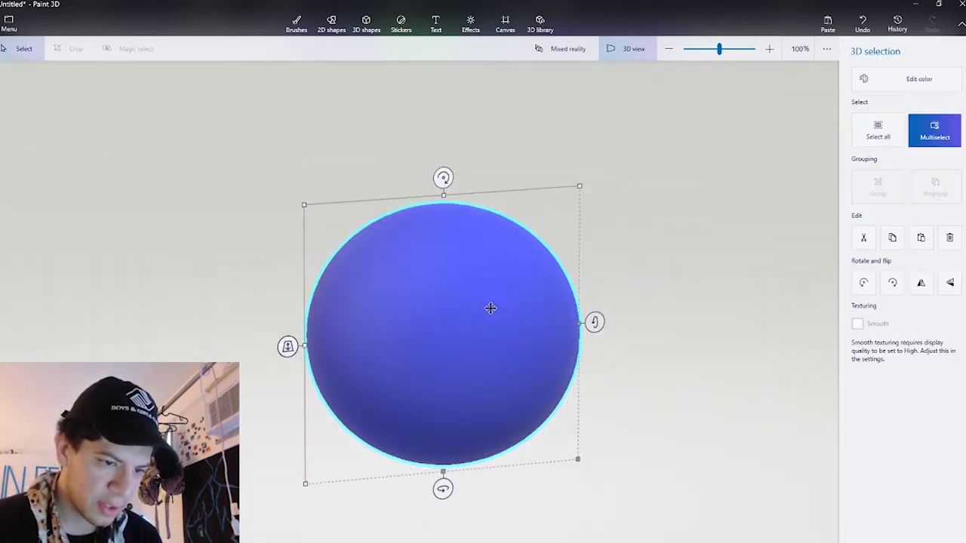
mouse_move(489, 307)
left_mouse_down()
mouse_move(459, 258)
mouse_move(433, 272)
left_mouse_up()
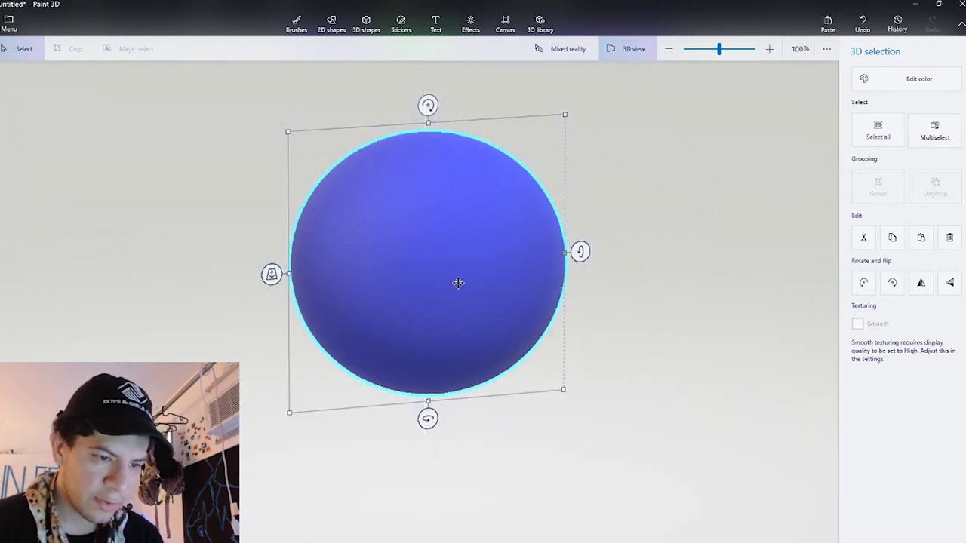
right_click(446, 274)
left_click(475, 397)
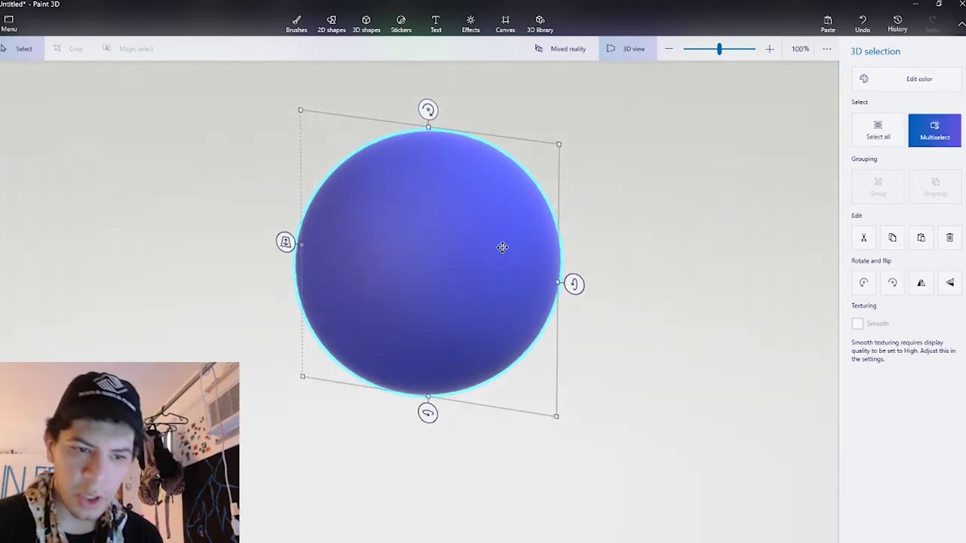
right_click(502, 247)
Step: Recolour the sphere bright sky blue using the custom colour editor
left_click(913, 90)
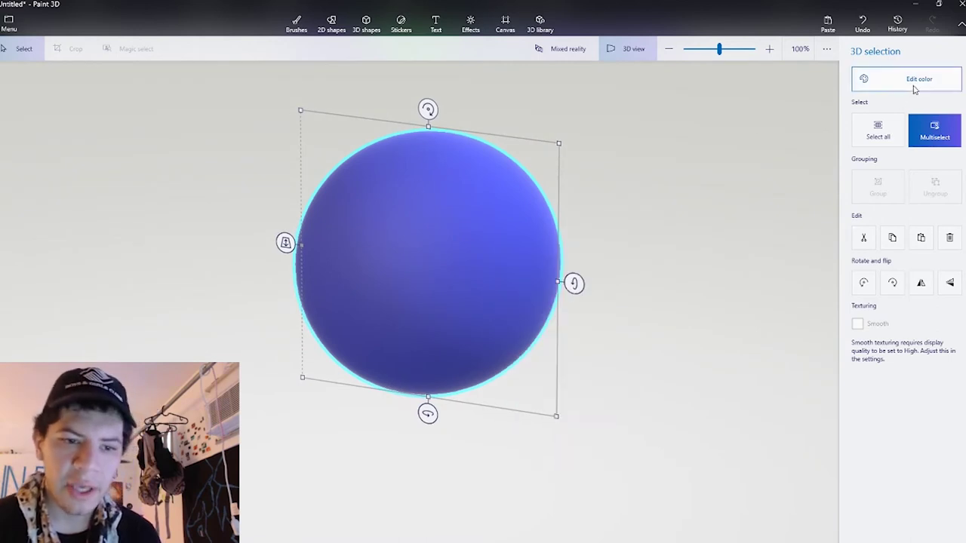
left_click(896, 90)
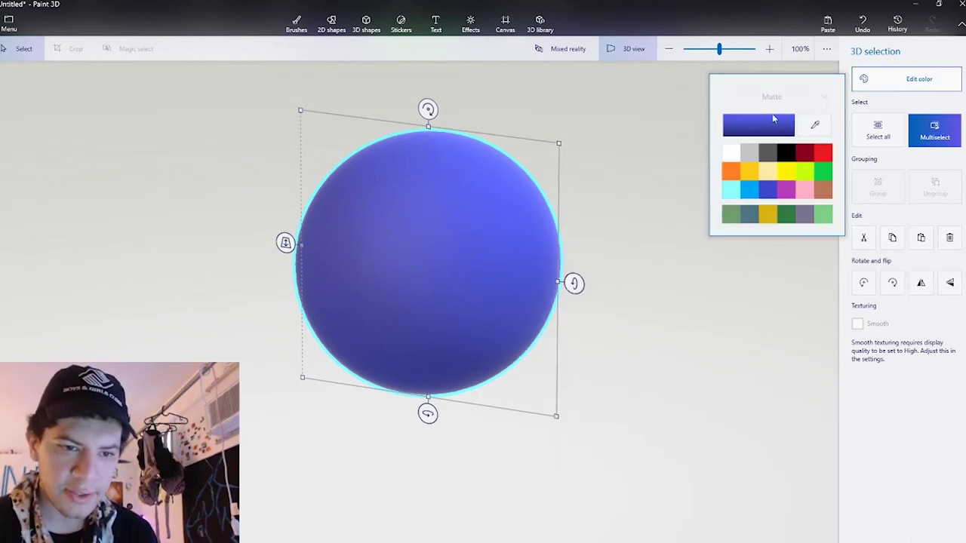
left_click(759, 125)
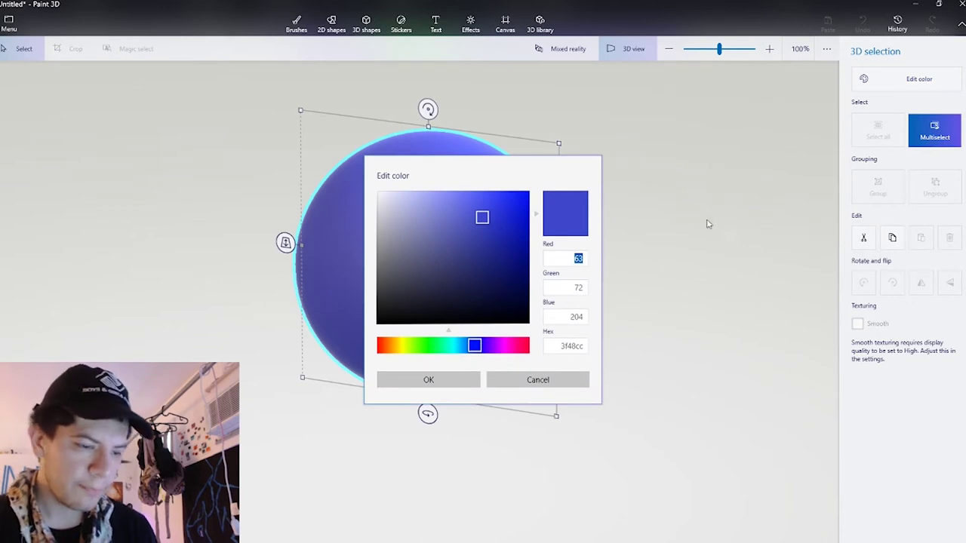
left_click_drag(480, 223, 473, 242)
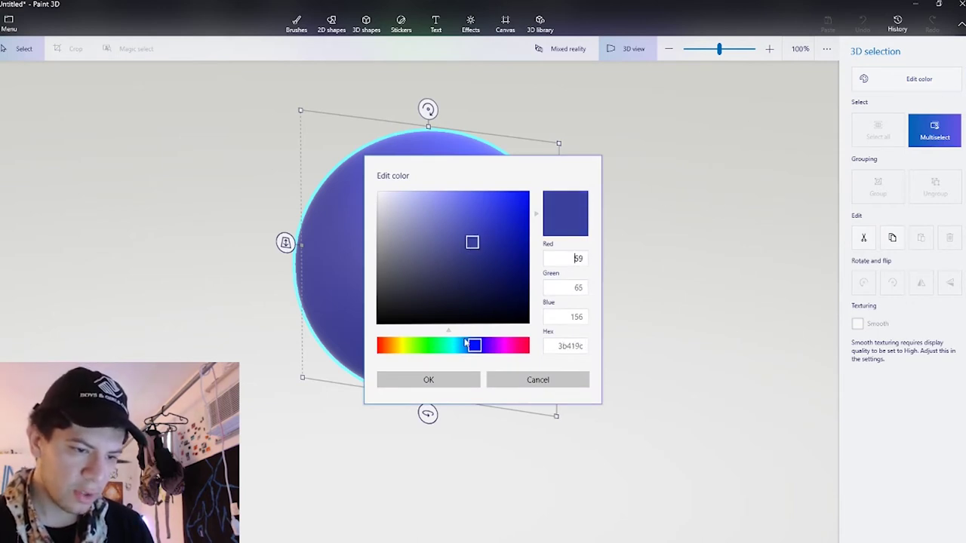
left_click_drag(466, 345, 461, 349)
left_click_drag(473, 284, 503, 205)
left_click(425, 381)
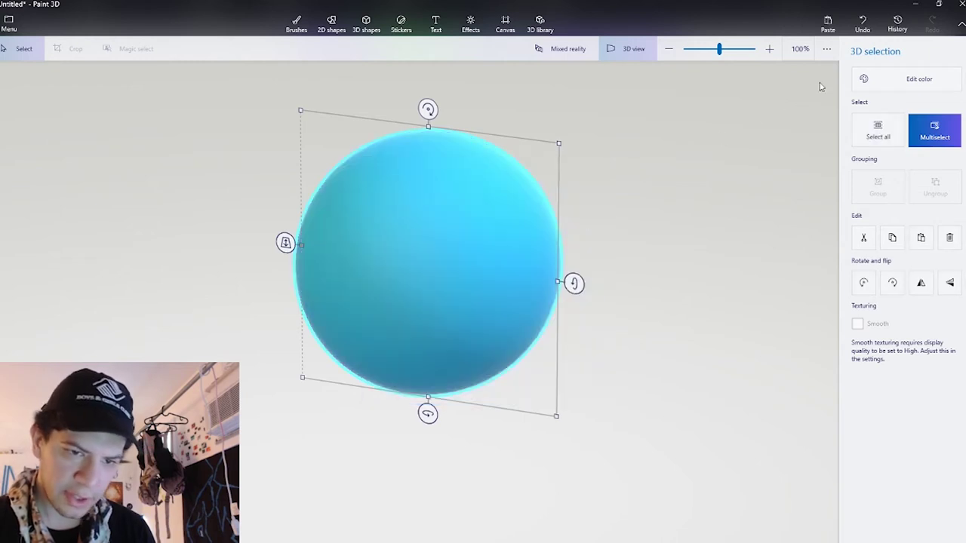
Step: Give the sphere a Polished metal material finish
left_click(887, 80)
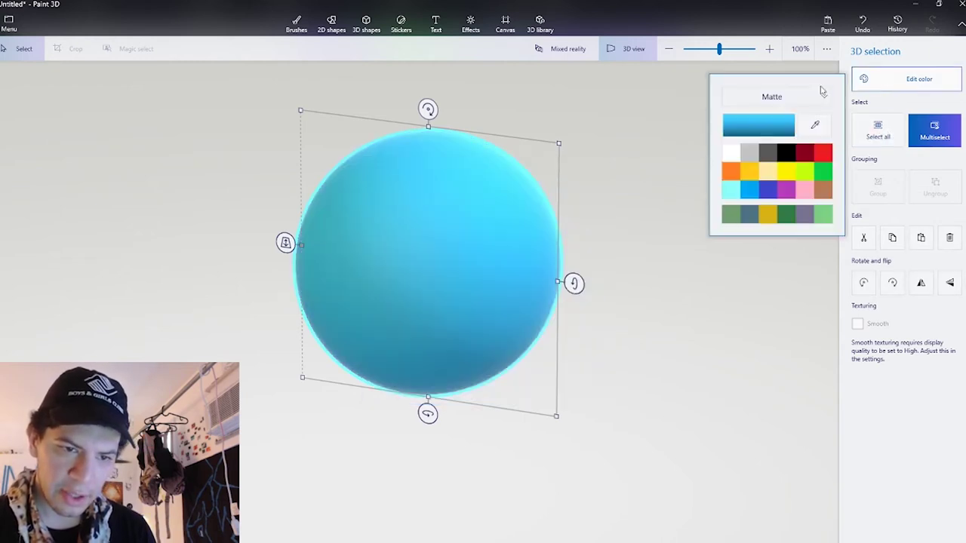
left_click(758, 100)
left_click(767, 98)
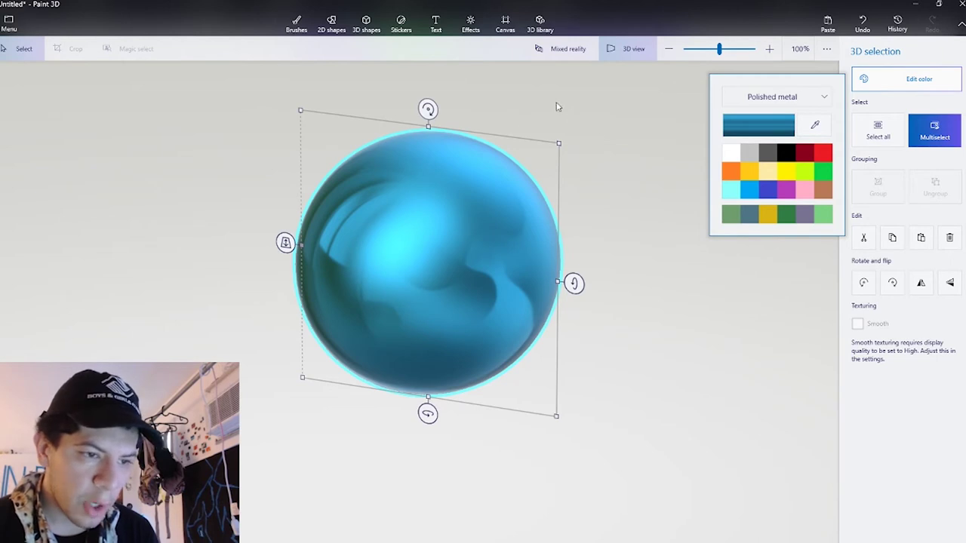
right_click(534, 146)
left_click(727, 342)
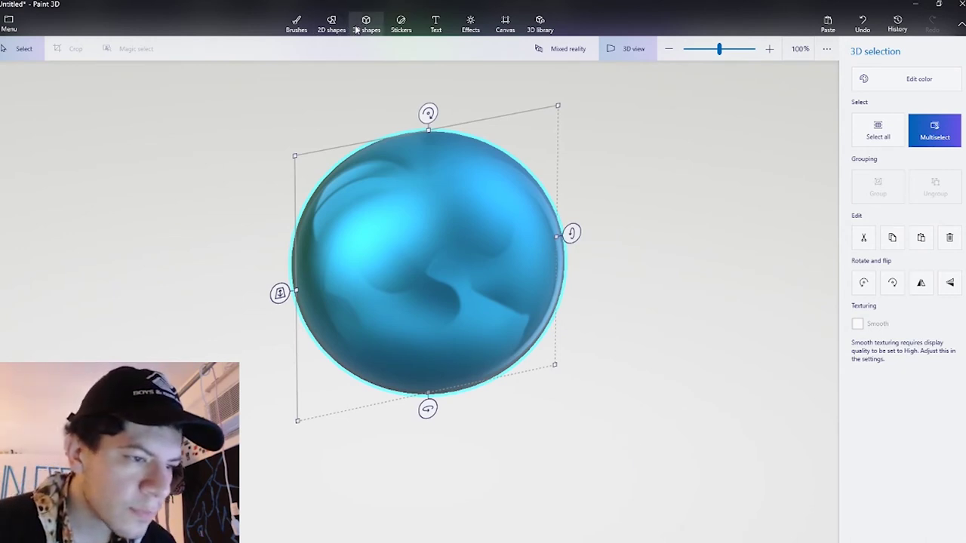
Step: Set up the Spray can brush with a Dull metal finish and a paint colour
left_click(298, 25)
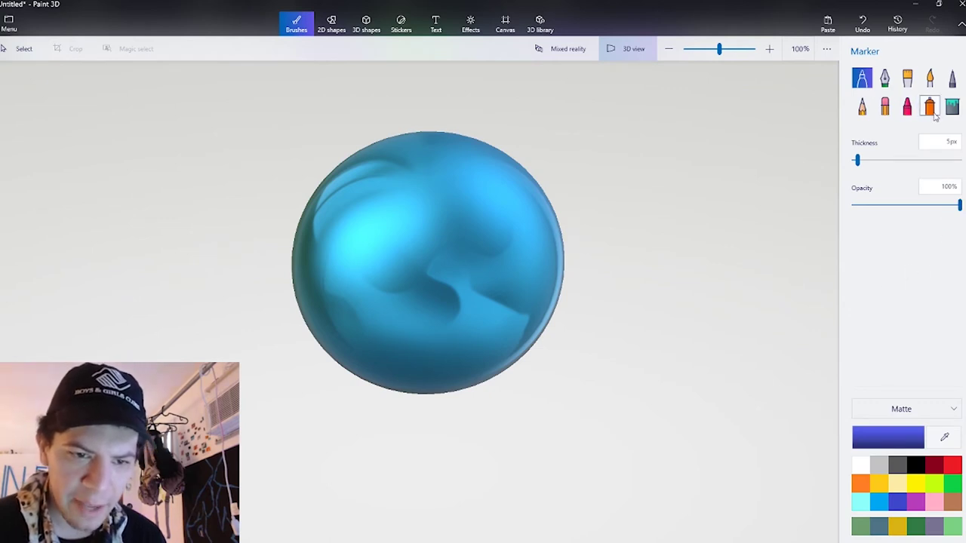
left_click(930, 108)
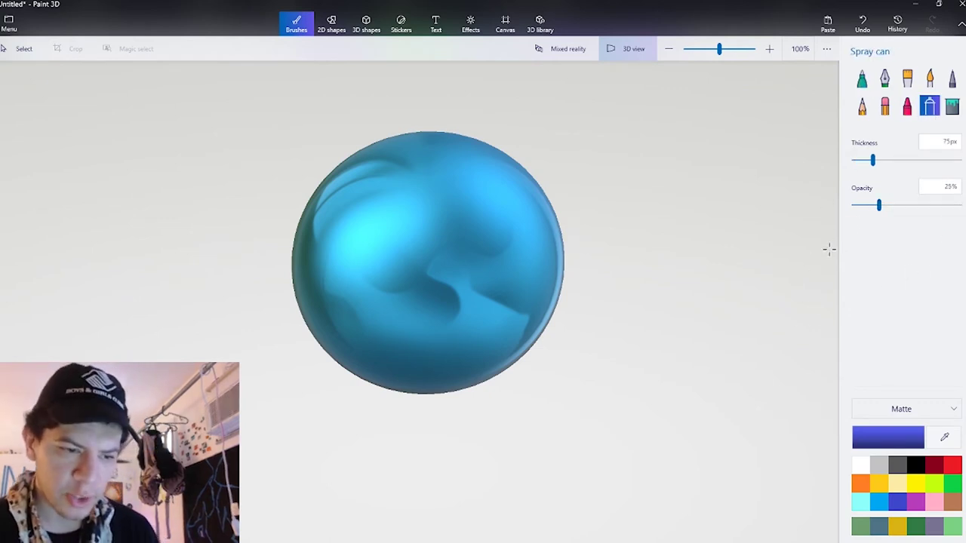
left_click(952, 503)
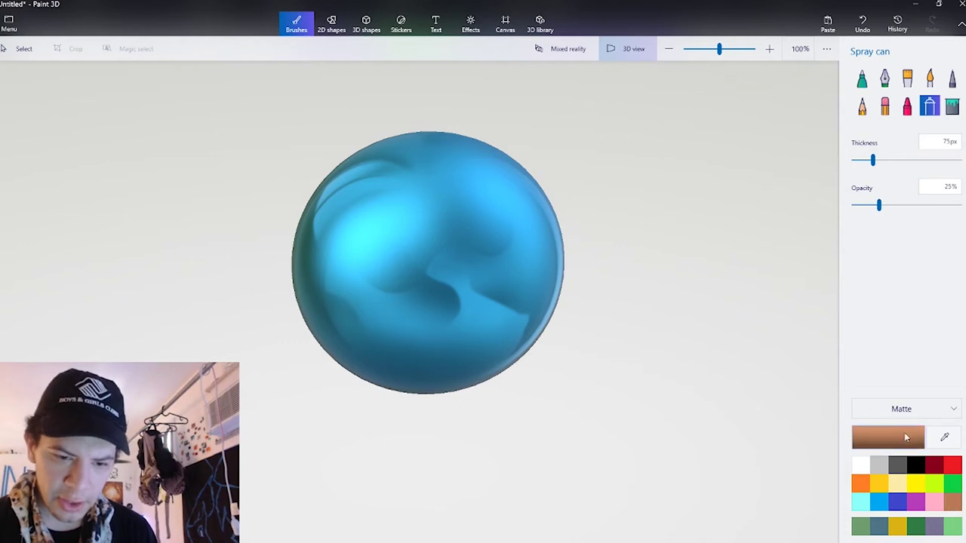
left_click(905, 411)
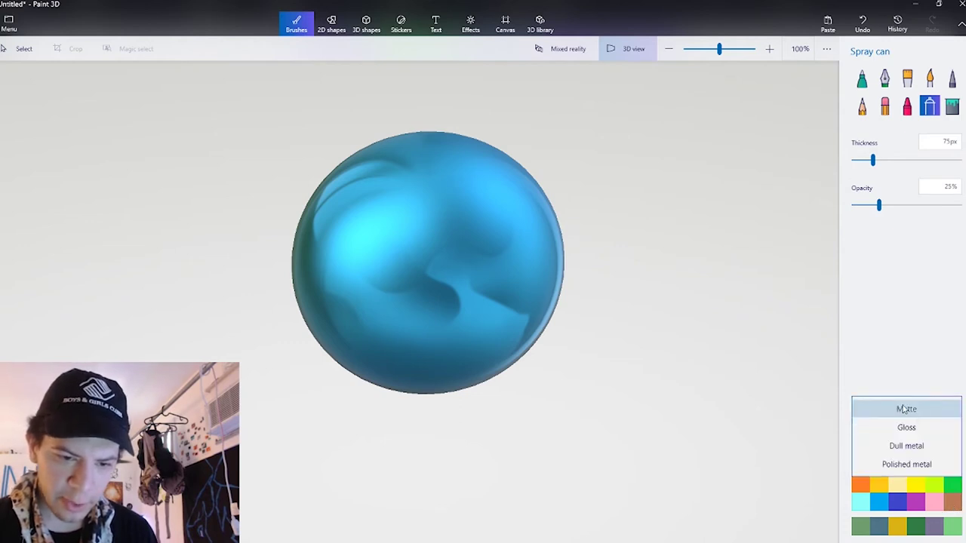
left_click(906, 447)
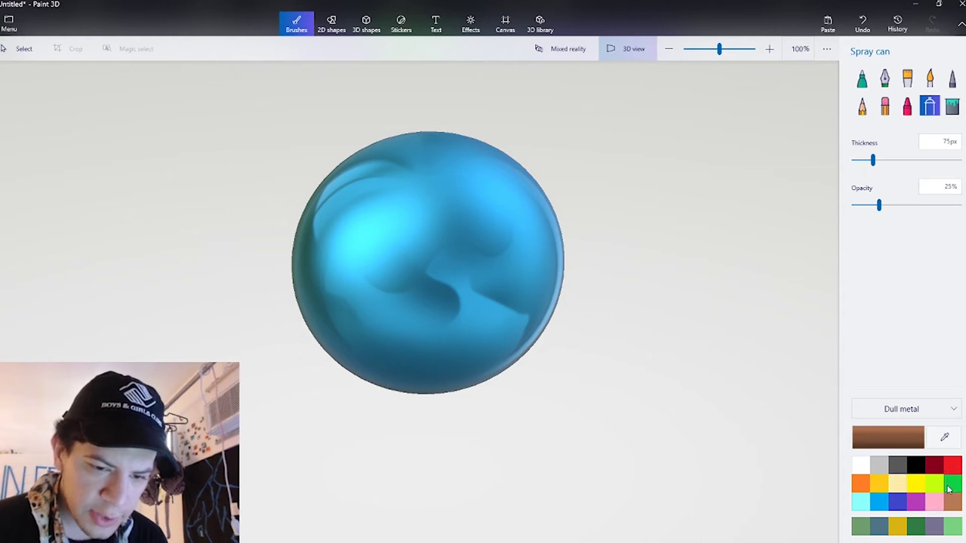
Step: Spray a green patch near the sphere's centre, zooming in to extend it down-right
mouse_move(421, 228)
left_mouse_down()
mouse_move(445, 234)
mouse_move(434, 252)
left_mouse_up()
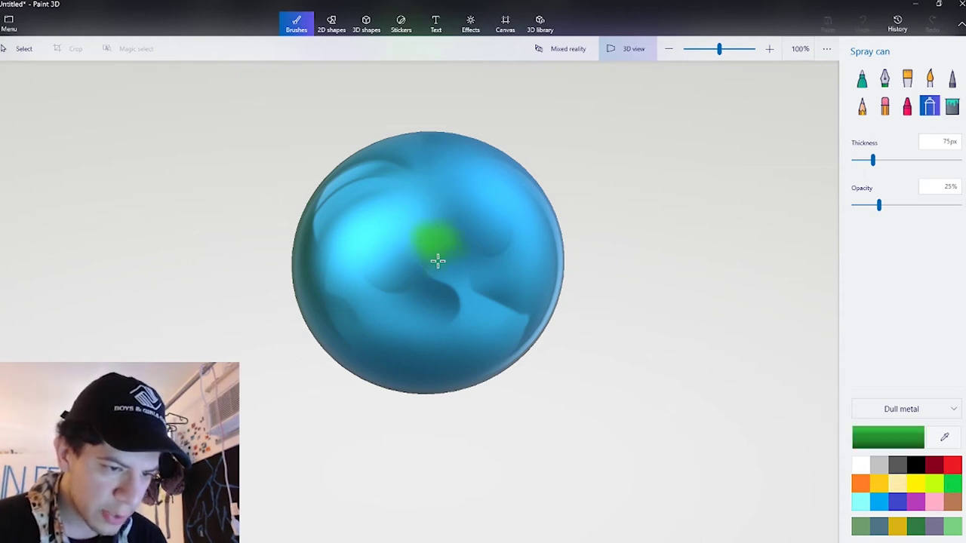
scroll(455, 256, "up", 2)
scroll(458, 252, "up", 3)
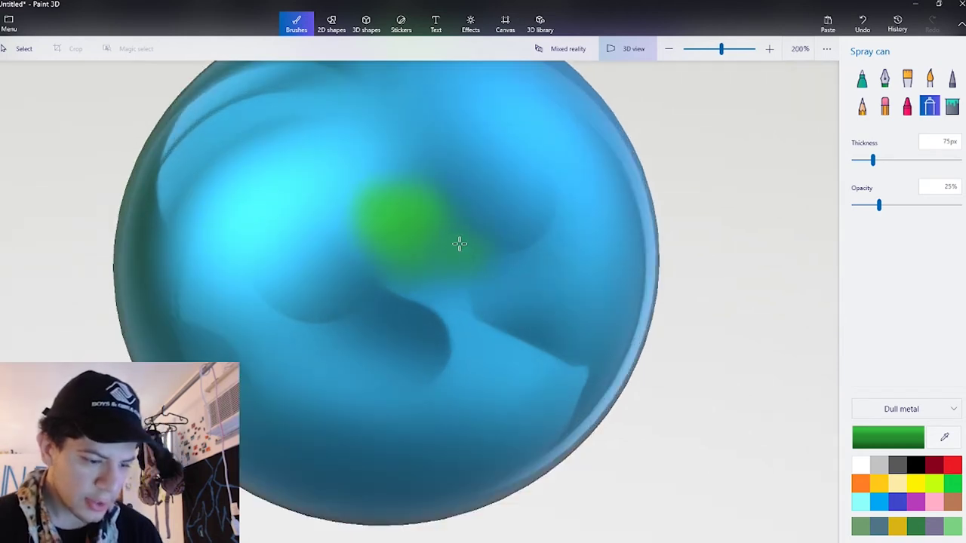
right_click_drag(459, 249, 505, 305)
left_click_drag(524, 335, 607, 266)
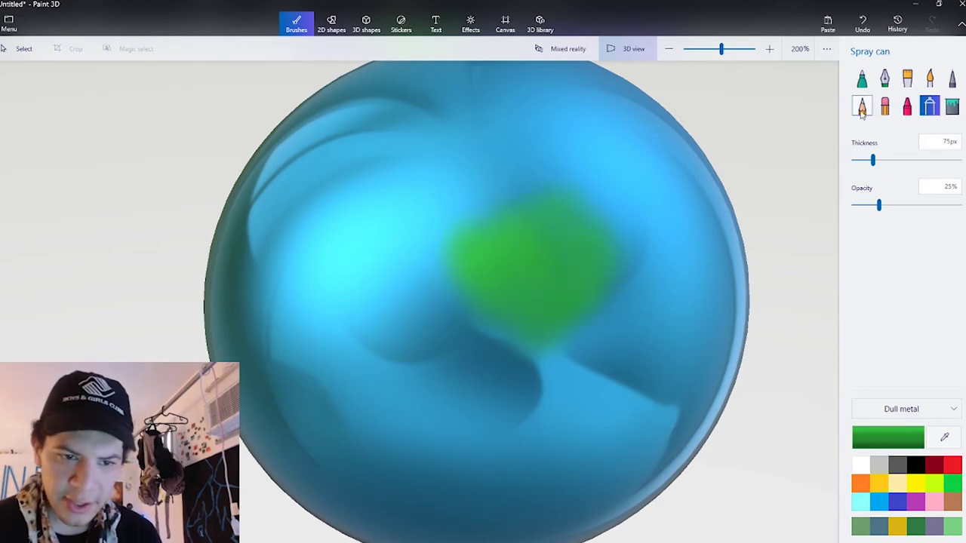
Step: Crayon green over the sprayed patch and extend that land downward
left_click(906, 108)
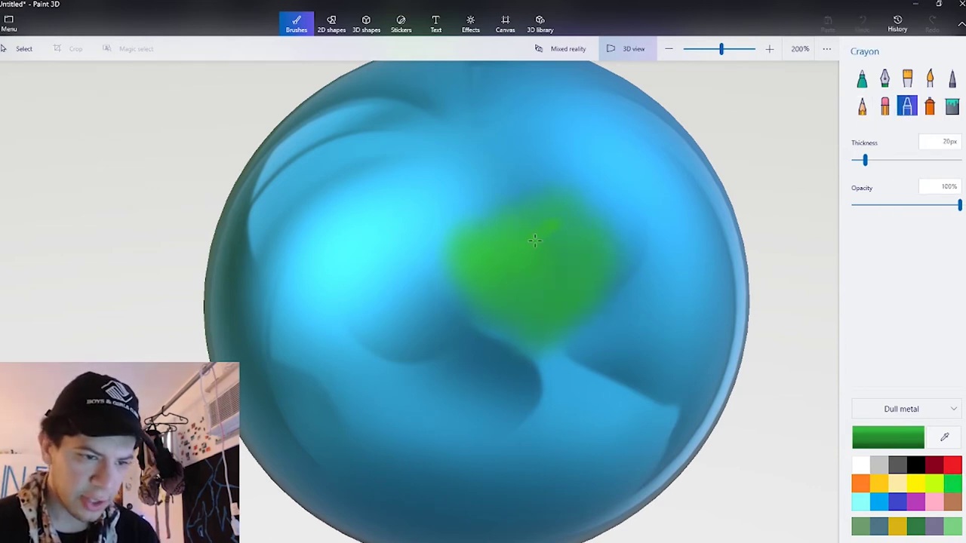
left_click(468, 300)
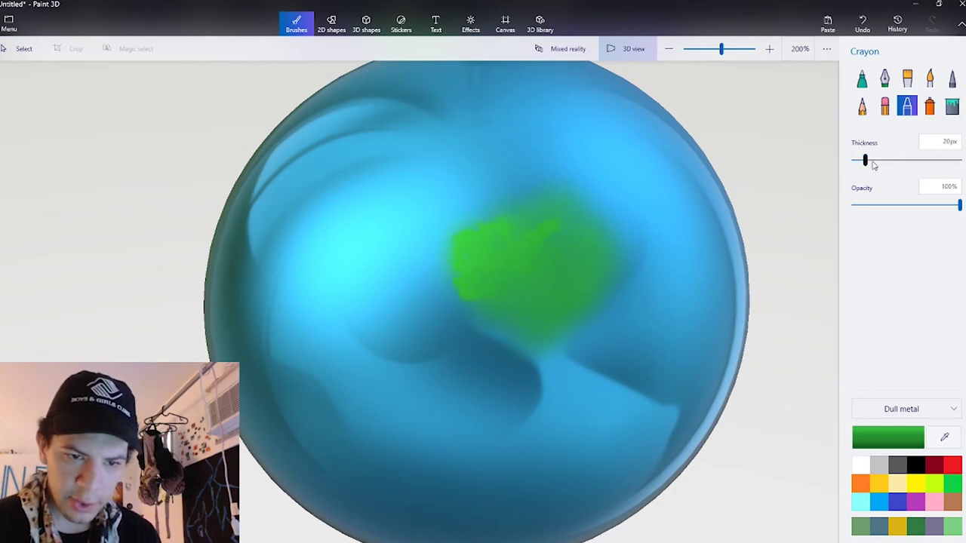
left_click_drag(555, 198, 551, 262)
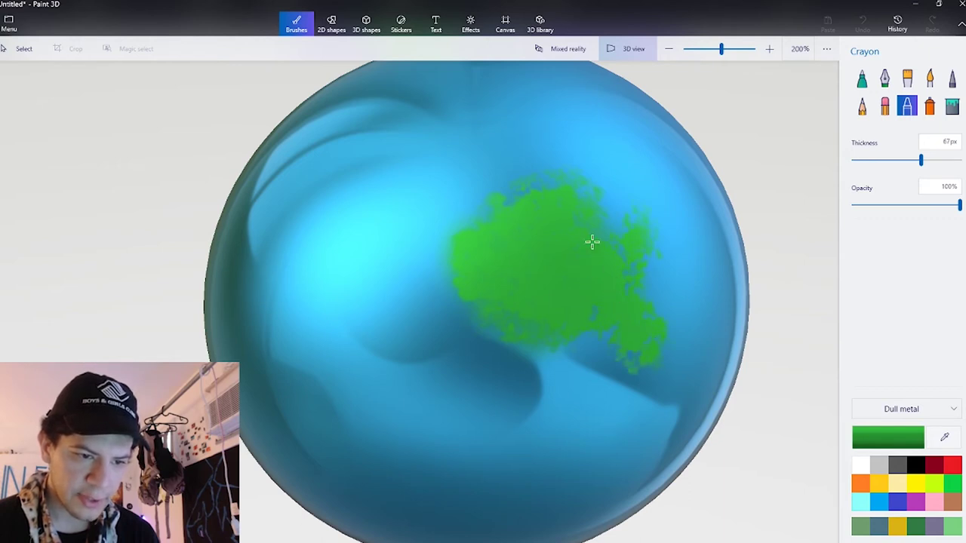
mouse_move(586, 317)
left_mouse_down()
mouse_move(487, 363)
mouse_move(517, 285)
left_mouse_up()
left_click_drag(624, 266, 572, 221)
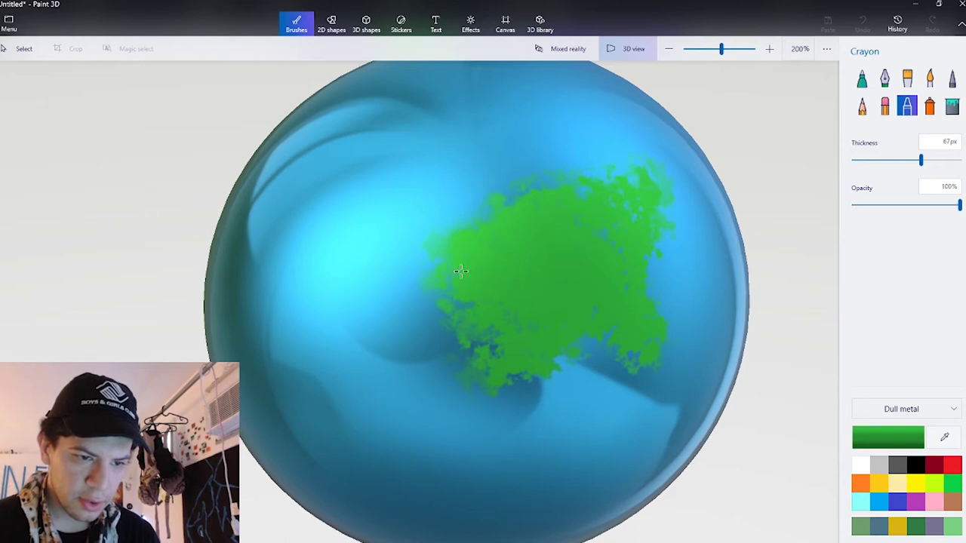
mouse_move(650, 288)
right_mouse_down()
mouse_move(597, 252)
mouse_move(509, 280)
right_mouse_up()
mouse_move(508, 305)
left_mouse_down()
mouse_move(503, 388)
mouse_move(507, 328)
mouse_move(595, 414)
mouse_move(520, 304)
mouse_move(529, 290)
left_mouse_up()
Step: Orbit to the bare side and crayon a second green landmass, extending it upward
right_click_drag(638, 355, 532, 382)
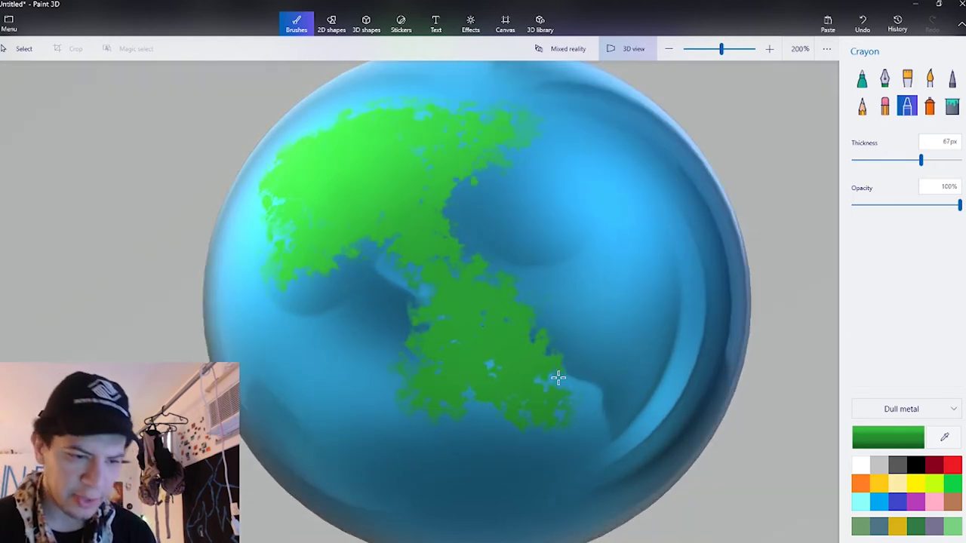
mouse_move(514, 464)
right_mouse_down()
mouse_move(556, 384)
mouse_move(499, 397)
mouse_move(509, 377)
right_mouse_up()
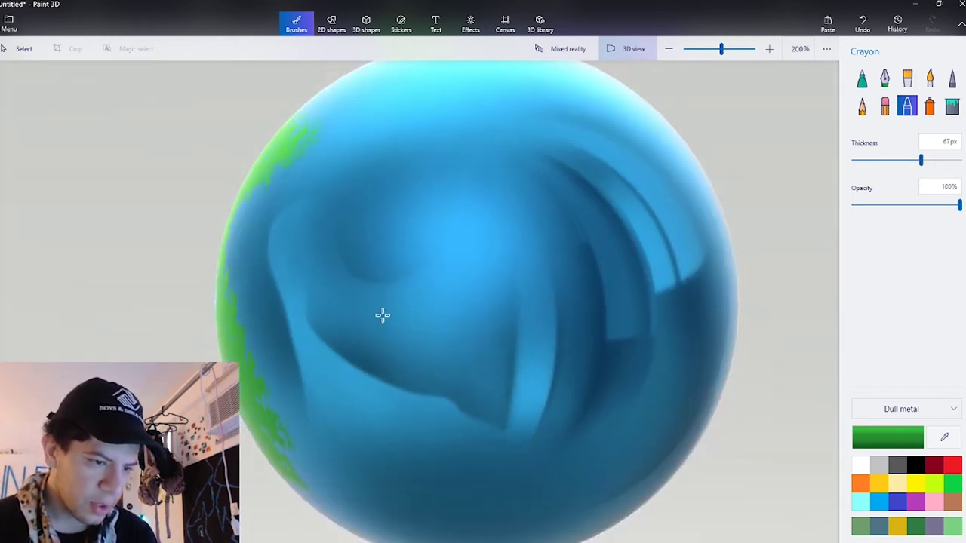
left_click_drag(379, 312, 407, 423)
mouse_move(400, 453)
right_mouse_down()
mouse_move(442, 384)
mouse_move(420, 394)
right_mouse_up()
mouse_move(461, 434)
left_mouse_down()
mouse_move(525, 271)
mouse_move(437, 203)
mouse_move(449, 189)
mouse_move(475, 227)
mouse_move(459, 329)
left_mouse_up()
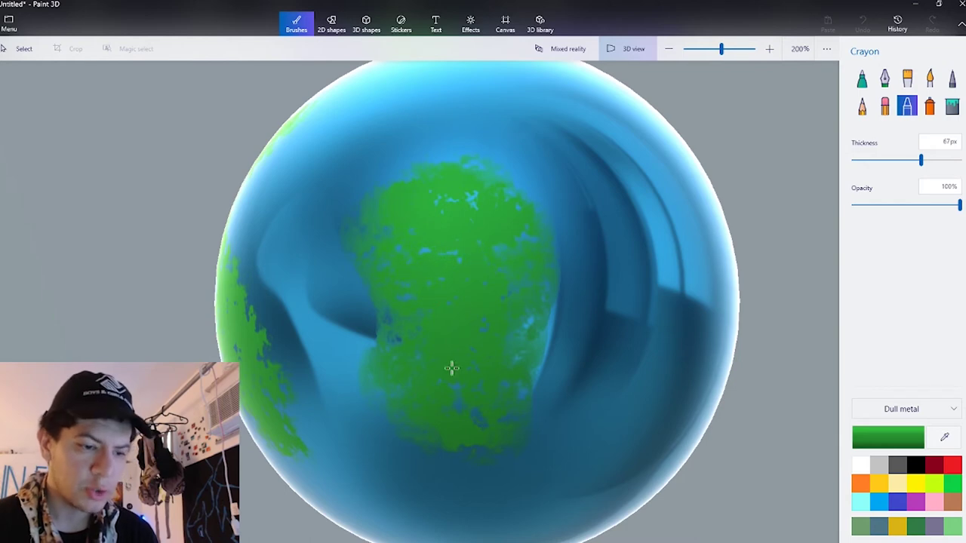
right_click_drag(453, 270, 471, 315)
left_click_drag(444, 221, 475, 179)
Step: Paint a wide upper continent plus right-side land and a small lower-right island
right_click_drag(552, 212, 460, 240)
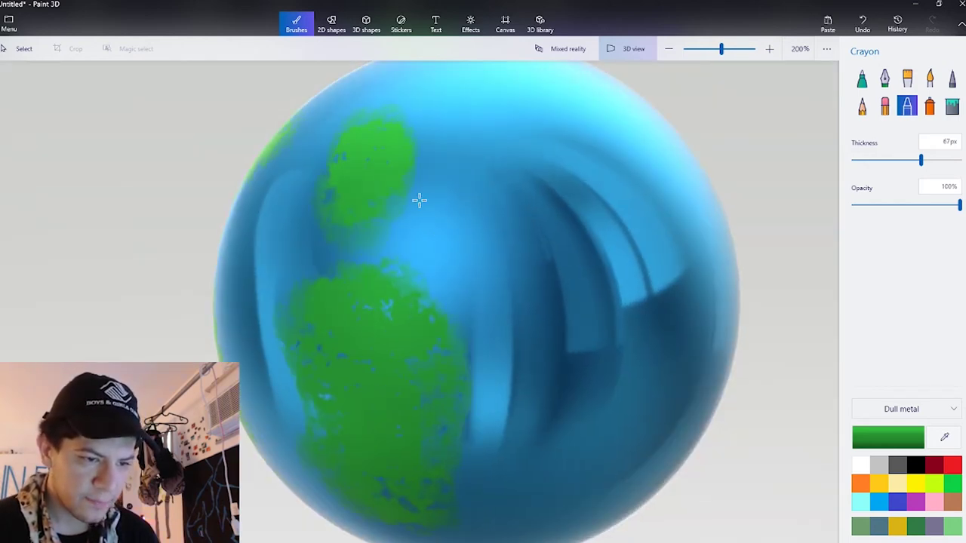
mouse_move(419, 200)
left_mouse_down()
mouse_move(483, 222)
mouse_move(518, 189)
mouse_move(503, 263)
left_mouse_up()
right_click_drag(503, 263, 369, 216)
mouse_move(369, 216)
left_mouse_down()
mouse_move(606, 188)
mouse_move(400, 204)
mouse_move(531, 195)
mouse_move(559, 153)
left_mouse_up()
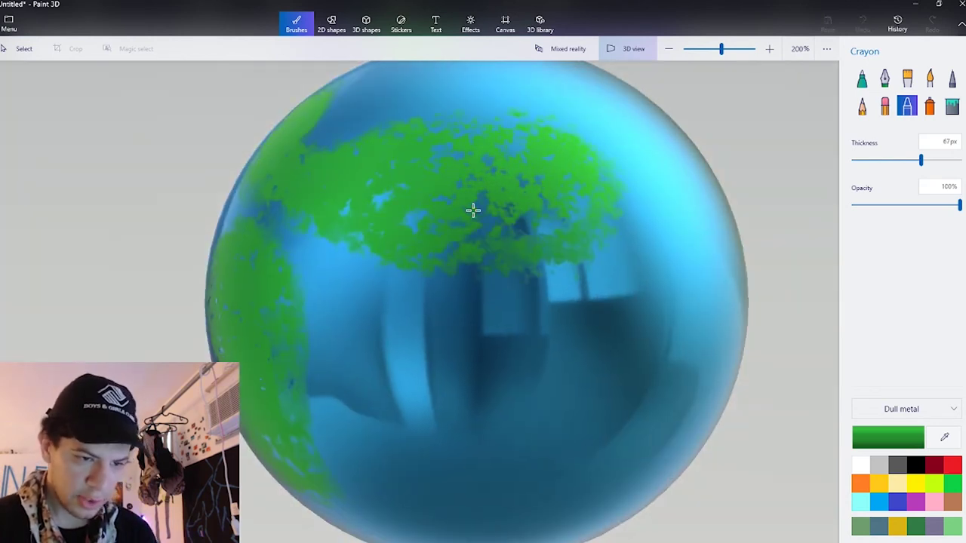
mouse_move(550, 211)
left_mouse_down()
mouse_move(552, 231)
mouse_move(640, 253)
left_mouse_up()
left_click_drag(662, 336, 649, 291)
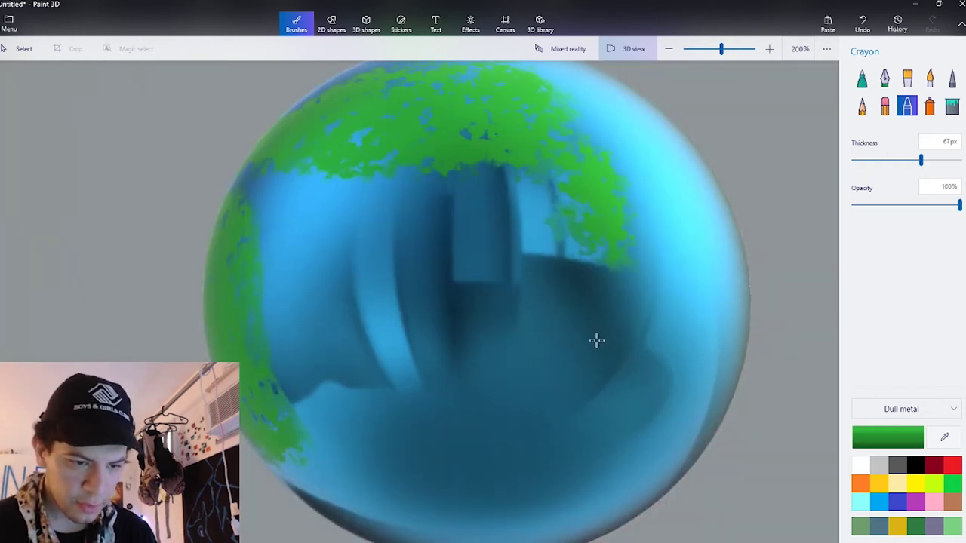
left_click_drag(597, 339, 589, 355)
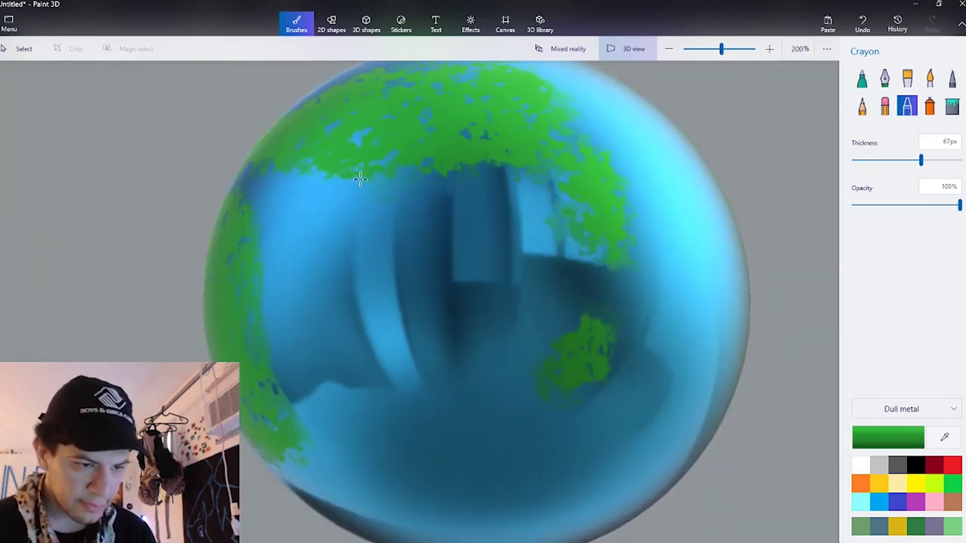
mouse_move(402, 263)
left_mouse_down()
mouse_move(388, 181)
mouse_move(457, 207)
mouse_move(446, 248)
left_mouse_up()
Step: On a fresh side, add a central patch, a lower-left stroke and a large left continent
mouse_move(406, 172)
right_mouse_down()
mouse_move(388, 227)
mouse_move(360, 204)
mouse_move(453, 281)
mouse_move(393, 210)
mouse_move(453, 264)
mouse_move(491, 345)
right_mouse_up()
mouse_move(492, 345)
left_mouse_down()
mouse_move(523, 341)
mouse_move(423, 345)
mouse_move(466, 330)
left_mouse_up()
mouse_move(465, 330)
right_mouse_down()
mouse_move(440, 339)
mouse_move(481, 381)
right_mouse_up()
mouse_move(252, 296)
right_mouse_down()
mouse_move(420, 270)
mouse_move(274, 265)
right_mouse_up()
left_click_drag(363, 323, 300, 295)
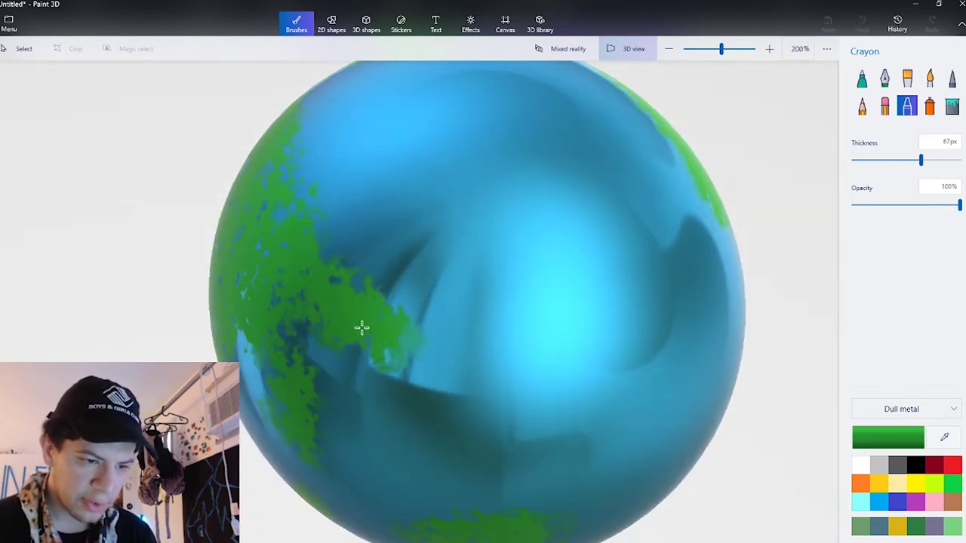
mouse_move(336, 308)
right_mouse_down()
mouse_move(481, 292)
mouse_move(567, 312)
mouse_move(471, 266)
right_mouse_up()
mouse_move(472, 265)
left_mouse_down()
mouse_move(420, 242)
mouse_move(407, 215)
mouse_move(431, 277)
mouse_move(379, 274)
mouse_move(569, 167)
left_mouse_up()
Step: Add green patches on the next side and a landmass near the globe's top
right_click_drag(588, 218, 523, 225)
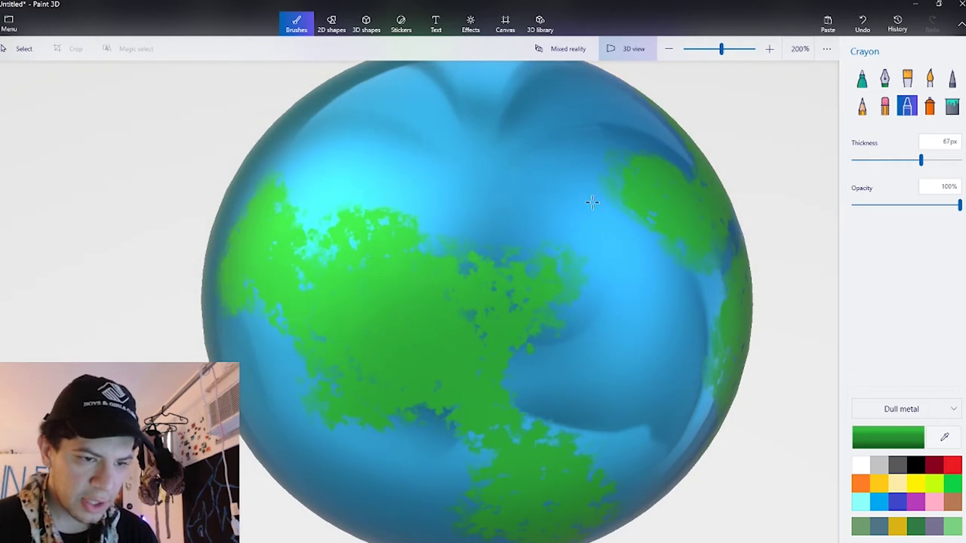
left_click_drag(611, 268, 601, 235)
right_click_drag(669, 251, 611, 243)
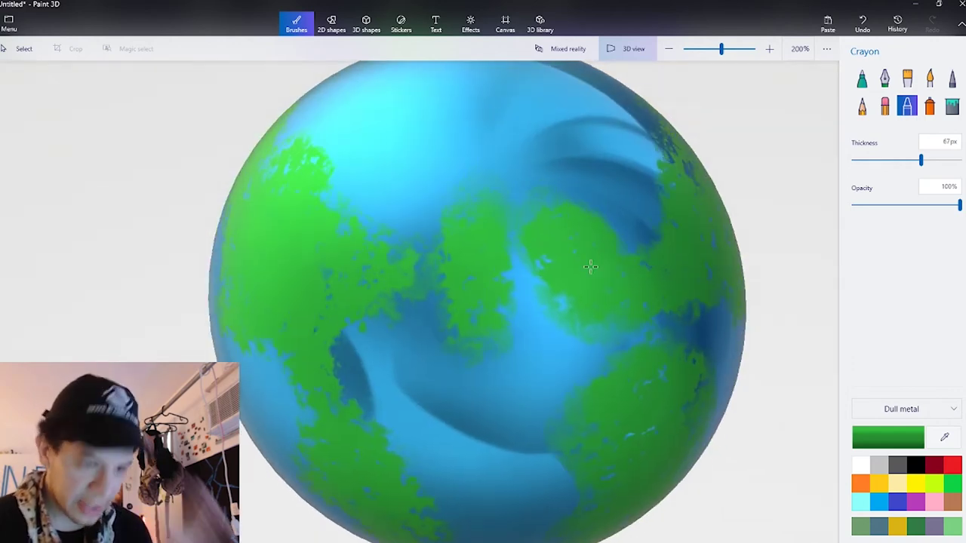
right_click_drag(565, 276, 493, 256)
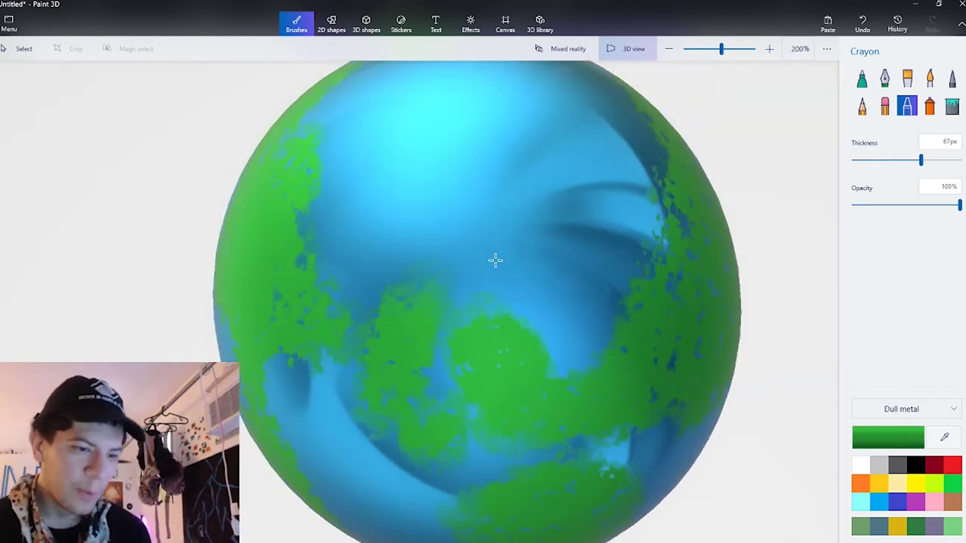
mouse_move(461, 222)
left_mouse_down()
mouse_move(425, 171)
mouse_move(491, 151)
left_mouse_up()
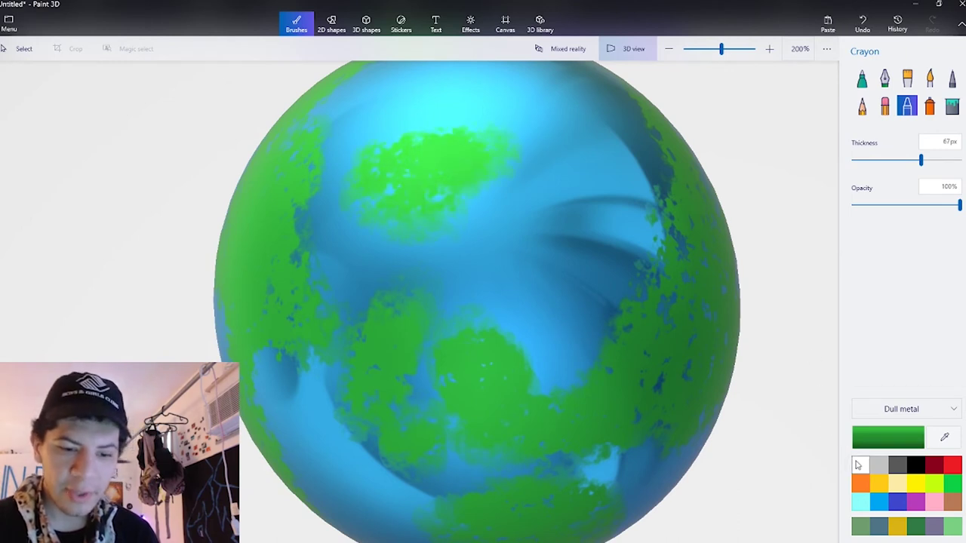
left_click_drag(413, 176, 406, 194)
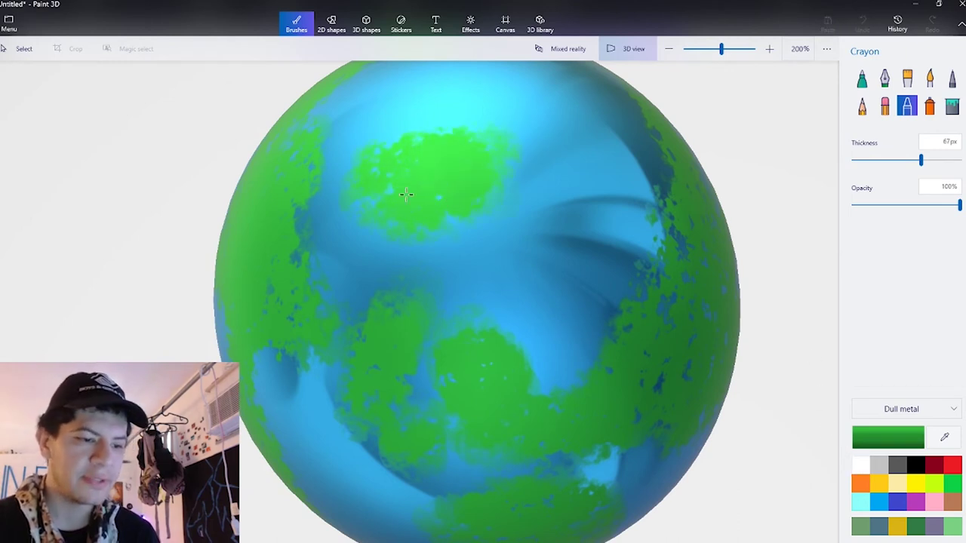
Step: Crayon a white ice cap over the globe's top, then zoom out to 125% and review
left_click(862, 466)
mouse_move(475, 158)
left_mouse_down()
mouse_move(423, 173)
mouse_move(415, 196)
mouse_move(377, 189)
mouse_move(491, 139)
mouse_move(446, 226)
mouse_move(446, 108)
mouse_move(491, 188)
mouse_move(481, 123)
mouse_move(544, 151)
left_mouse_up()
mouse_move(543, 151)
right_mouse_down()
mouse_move(528, 259)
mouse_move(502, 239)
right_mouse_up()
right_click_drag(496, 365, 491, 334)
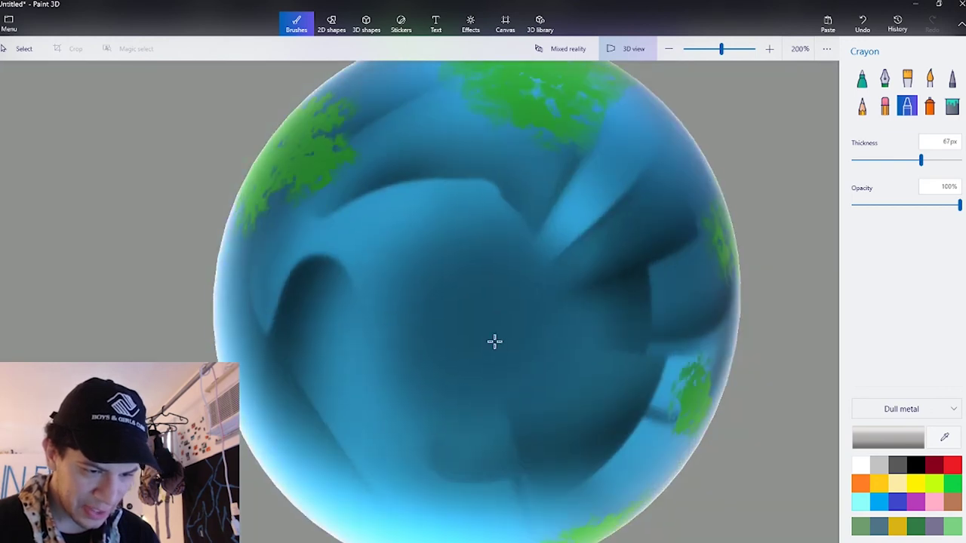
mouse_move(492, 335)
left_mouse_down()
mouse_move(468, 306)
mouse_move(390, 293)
mouse_move(464, 286)
mouse_move(513, 309)
mouse_move(483, 259)
mouse_move(576, 333)
mouse_move(512, 367)
mouse_move(529, 323)
mouse_move(400, 249)
left_mouse_up()
mouse_move(400, 250)
right_mouse_down()
mouse_move(586, 297)
mouse_move(596, 351)
right_mouse_up()
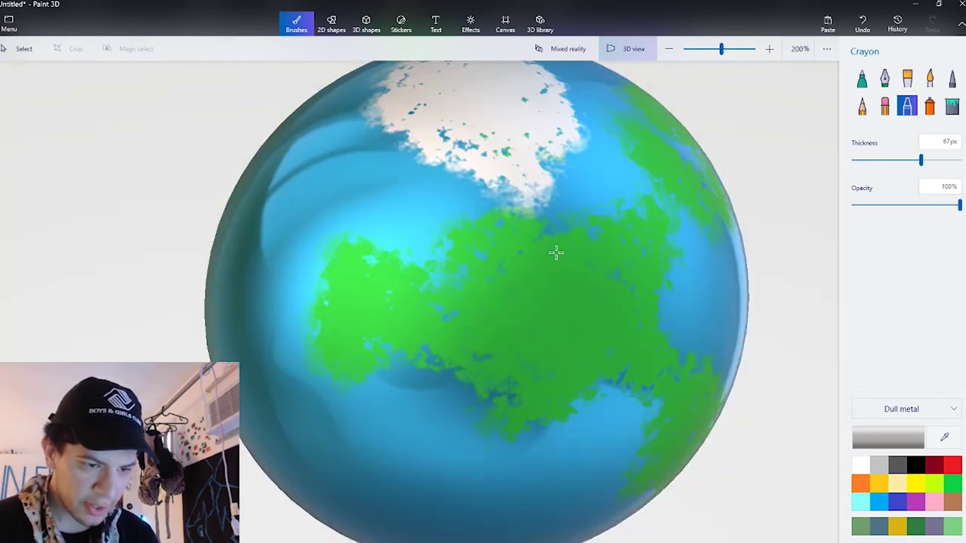
scroll(556, 253, "down", 3)
scroll(567, 276, "down", 2)
mouse_move(567, 276)
right_mouse_down()
mouse_move(433, 292)
mouse_move(331, 267)
mouse_move(408, 268)
mouse_move(215, 259)
right_mouse_up()
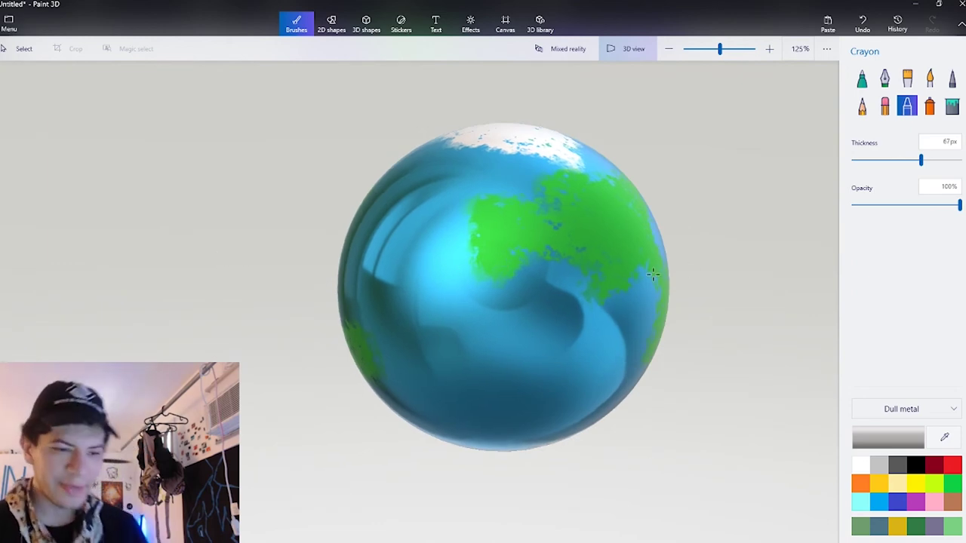
mouse_move(654, 275)
right_mouse_down()
mouse_move(546, 314)
mouse_move(468, 328)
mouse_move(665, 404)
right_mouse_up()
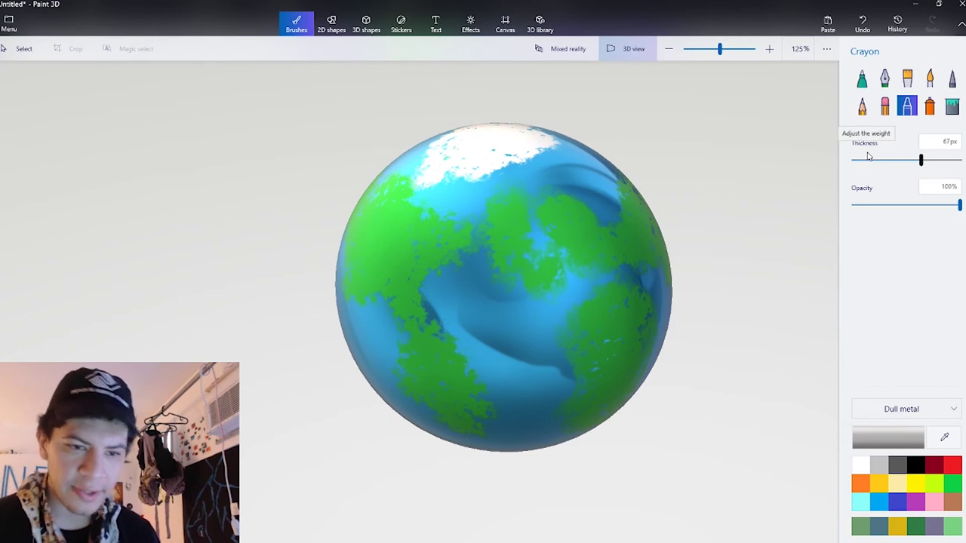
Step: Try a white Spray can patch, undo it, and switch the paint colour to green
left_click(863, 106)
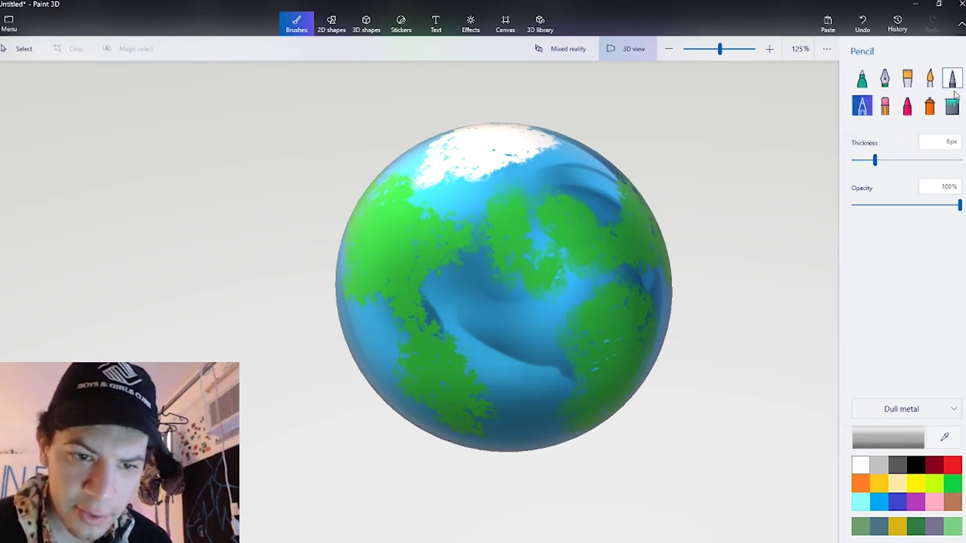
left_click(931, 107)
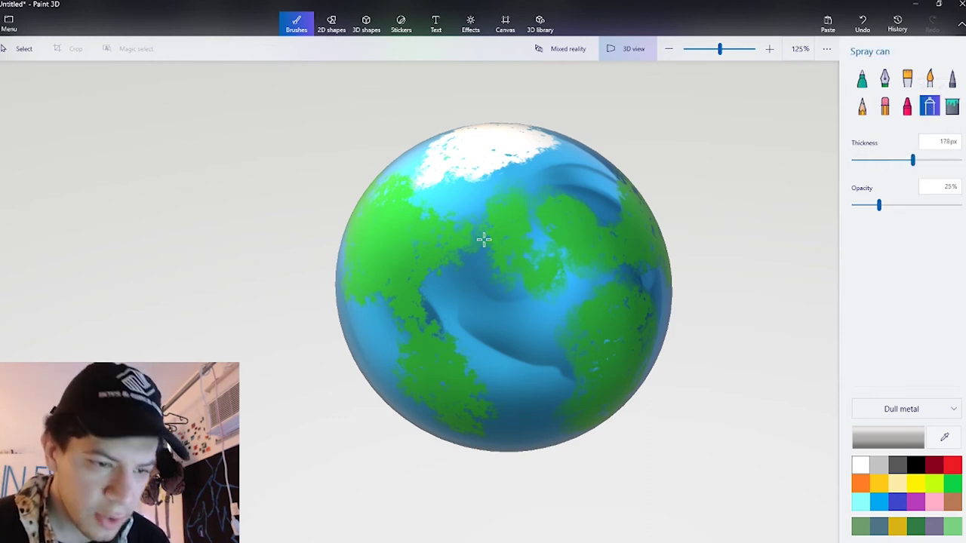
left_click_drag(395, 234, 408, 242)
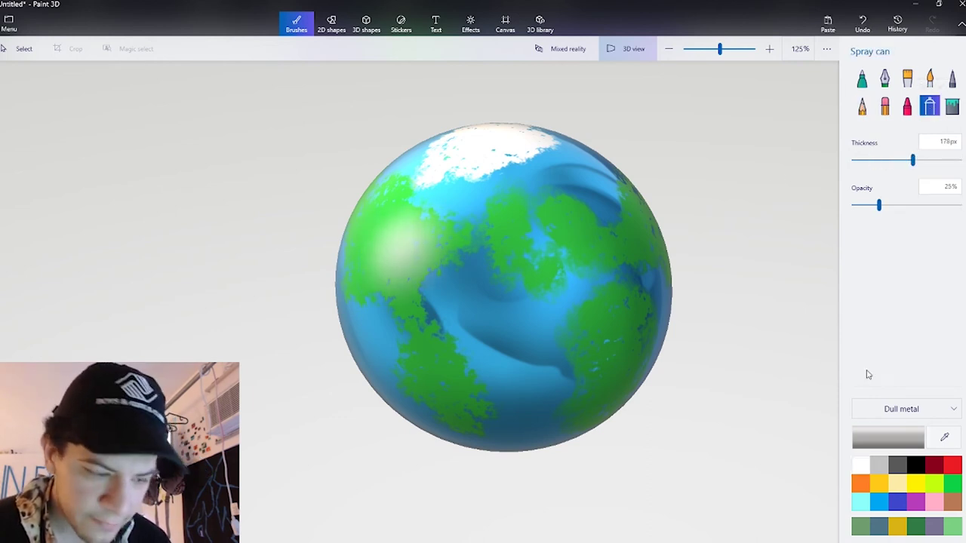
key("ctrl+z")
left_click(954, 483)
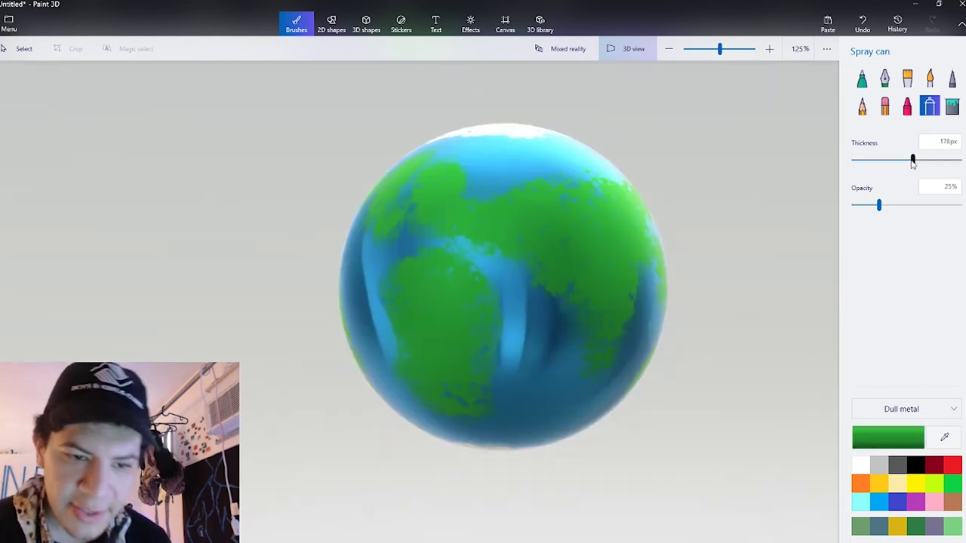
Step: Narrow the spray to about 101px, spray a tan desert, then a pale haze at centre
left_click_drag(913, 160, 883, 160)
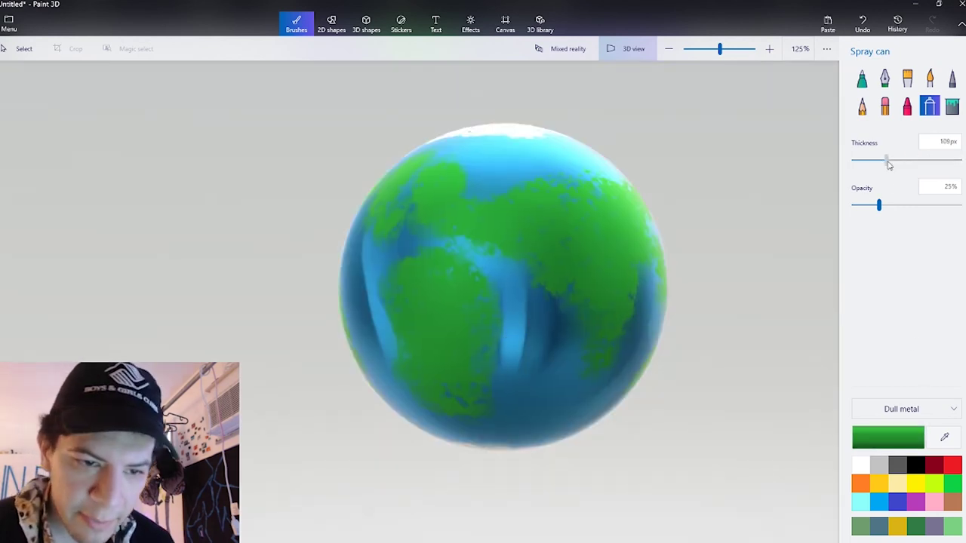
left_click(897, 483)
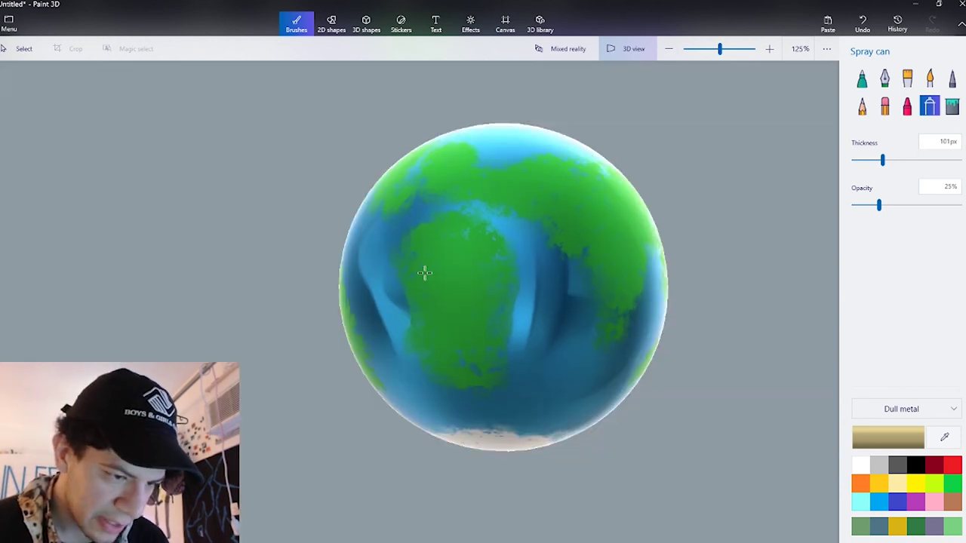
mouse_move(423, 272)
left_mouse_down()
mouse_move(491, 186)
mouse_move(490, 212)
left_mouse_up()
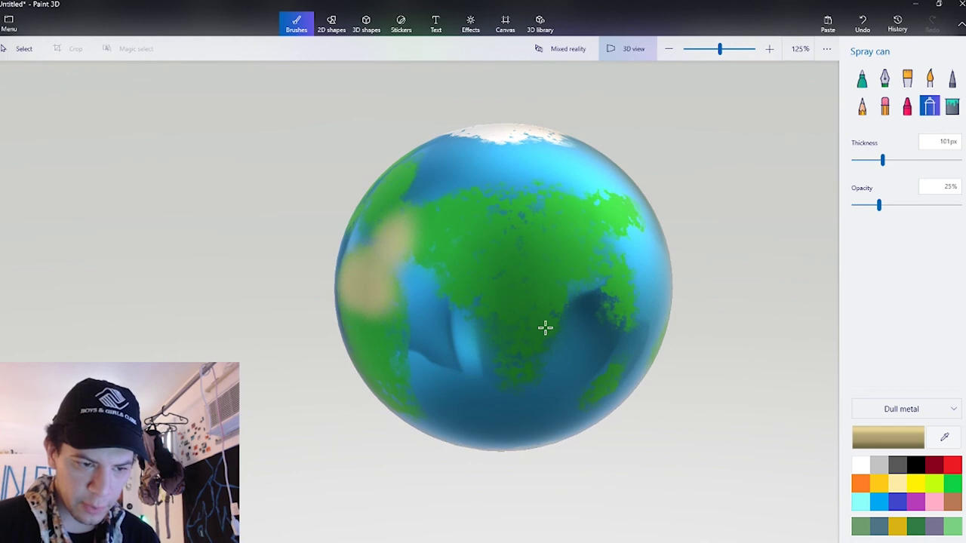
left_click_drag(545, 327, 507, 321)
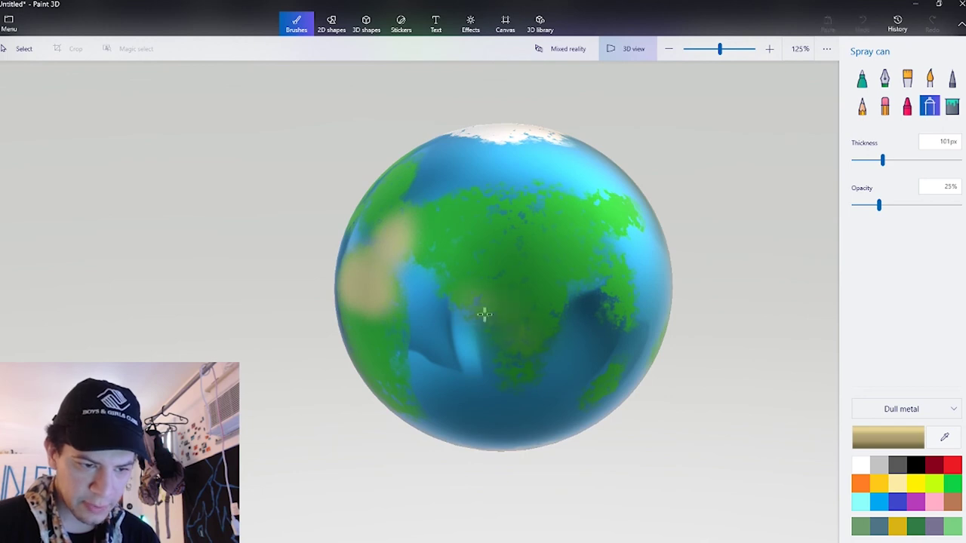
left_click(860, 466)
mouse_move(561, 304)
left_mouse_down()
mouse_move(468, 272)
mouse_move(544, 294)
left_mouse_up()
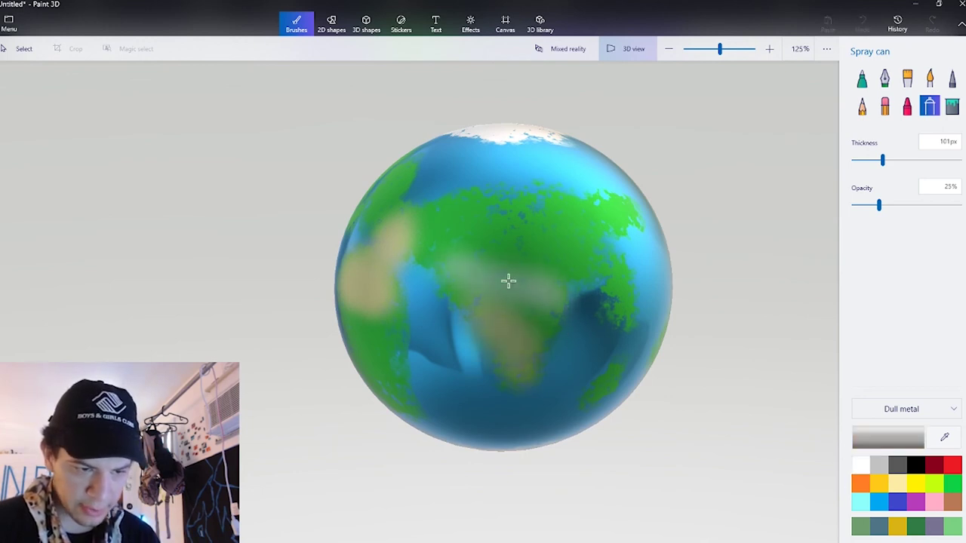
Step: Spray tan desert on the central continent and pale highlights across the big continent
right_click_drag(626, 278, 524, 277)
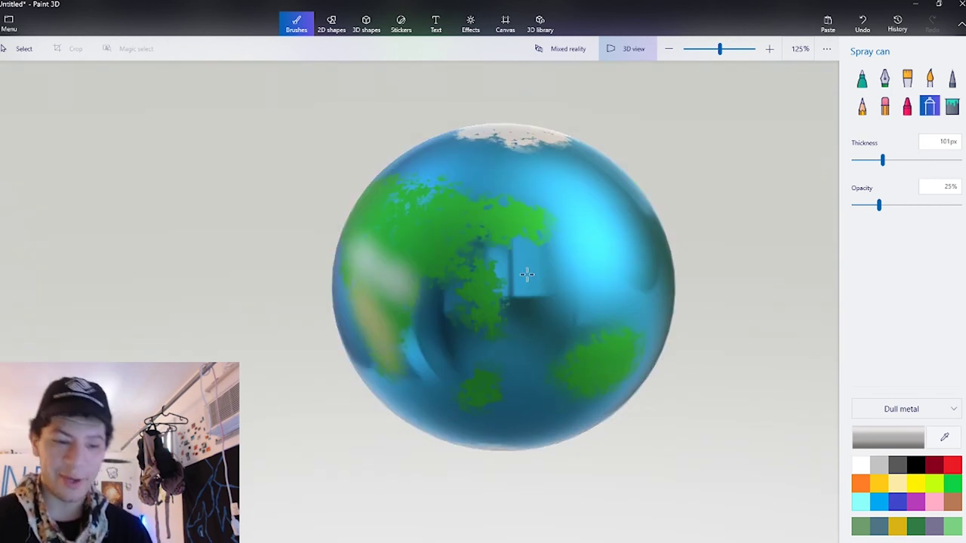
right_click_drag(545, 349, 479, 327)
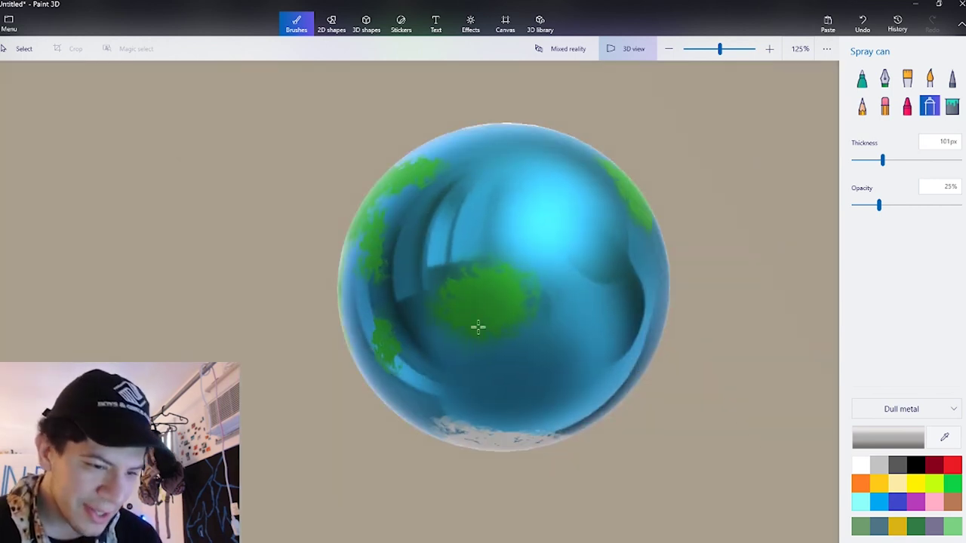
left_click(898, 489)
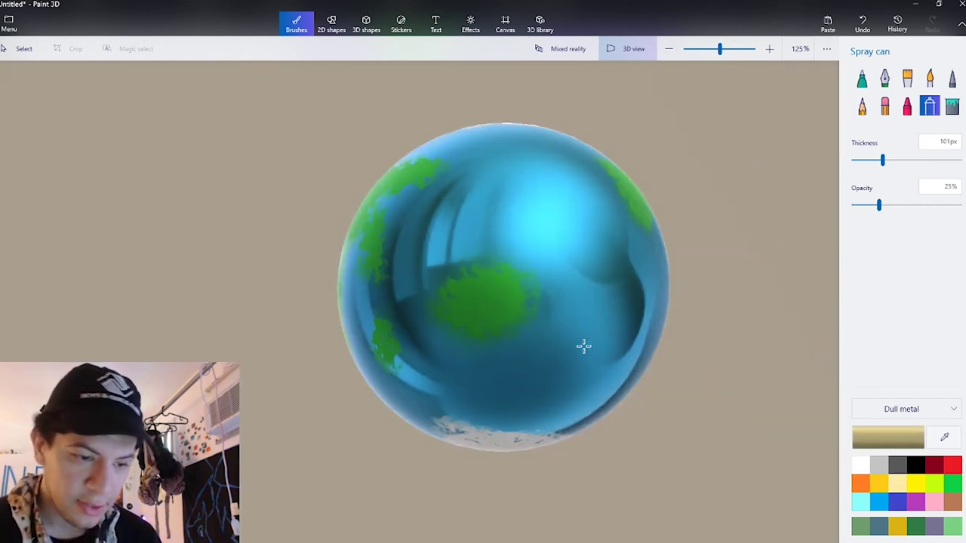
mouse_move(490, 305)
left_mouse_down()
mouse_move(515, 295)
mouse_move(474, 276)
mouse_move(500, 299)
left_mouse_up()
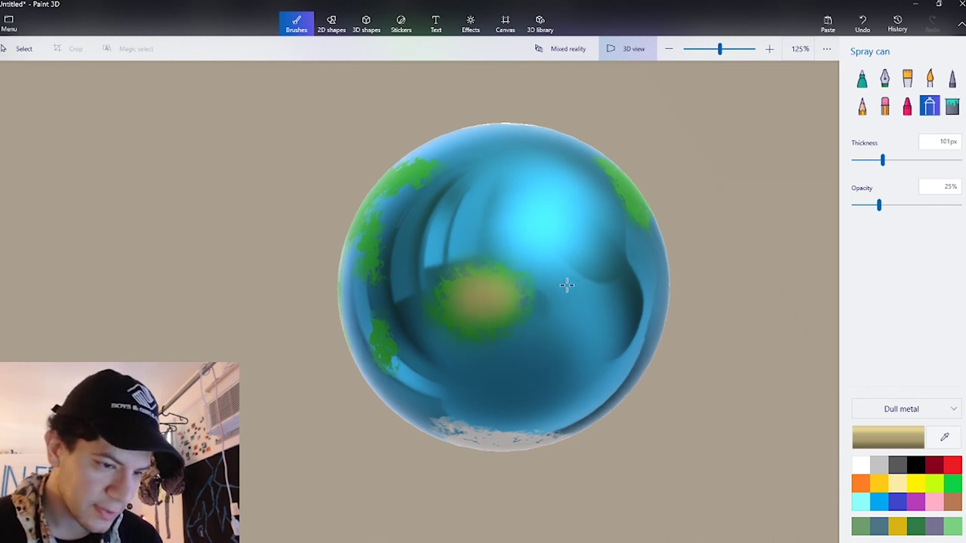
right_click_drag(556, 280, 544, 308)
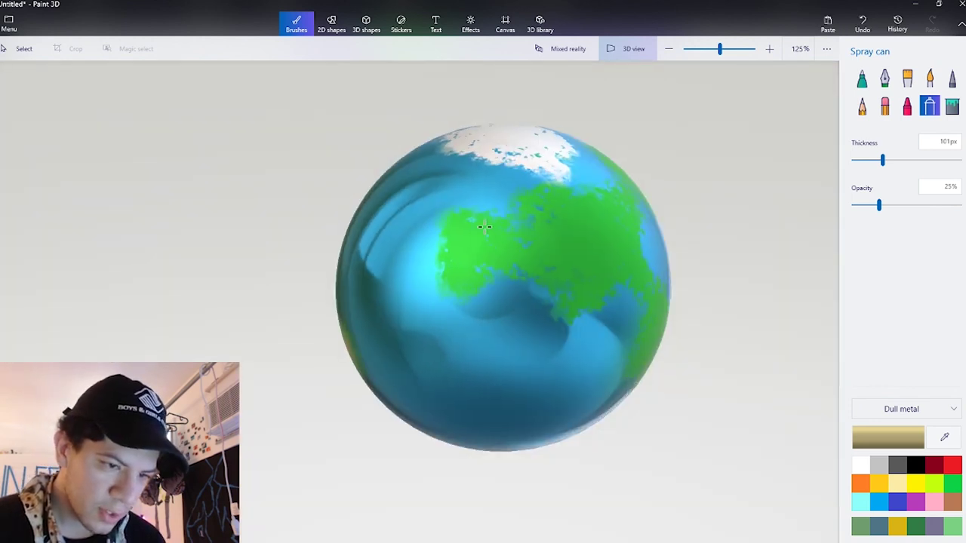
right_click_drag(484, 227, 416, 233)
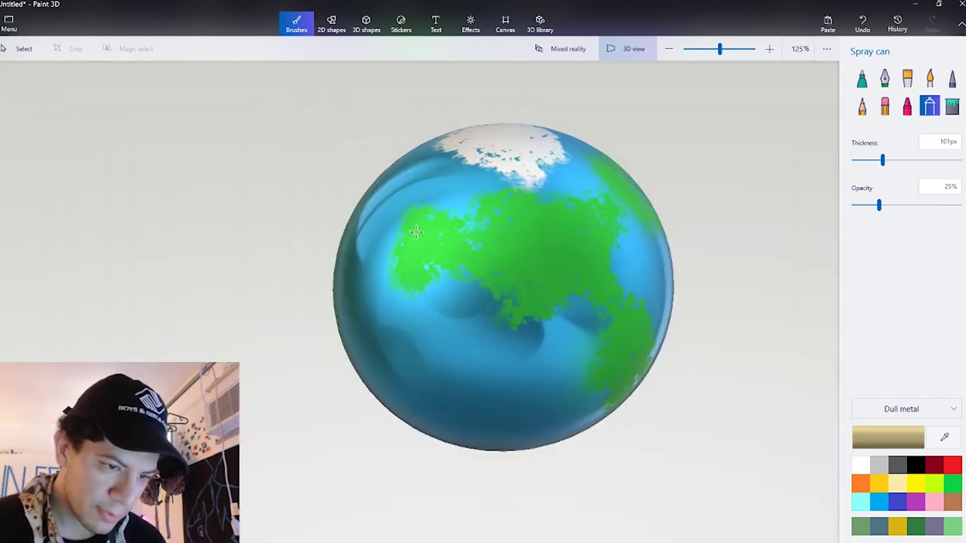
right_click_drag(532, 277, 556, 280)
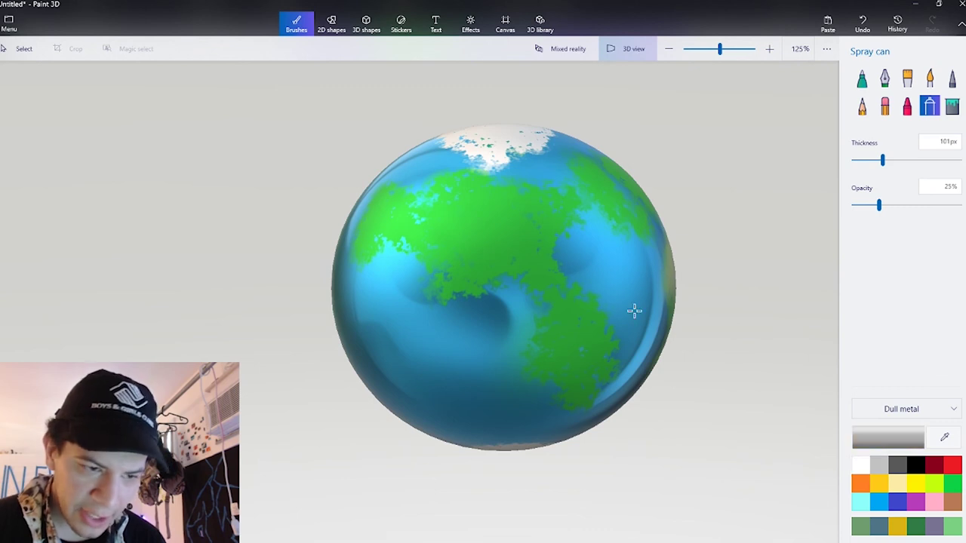
mouse_move(553, 205)
left_mouse_down()
mouse_move(386, 221)
mouse_move(528, 203)
left_mouse_up()
right_click_drag(528, 204, 445, 208)
mouse_move(528, 196)
left_mouse_down()
mouse_move(545, 209)
mouse_move(530, 189)
left_mouse_up()
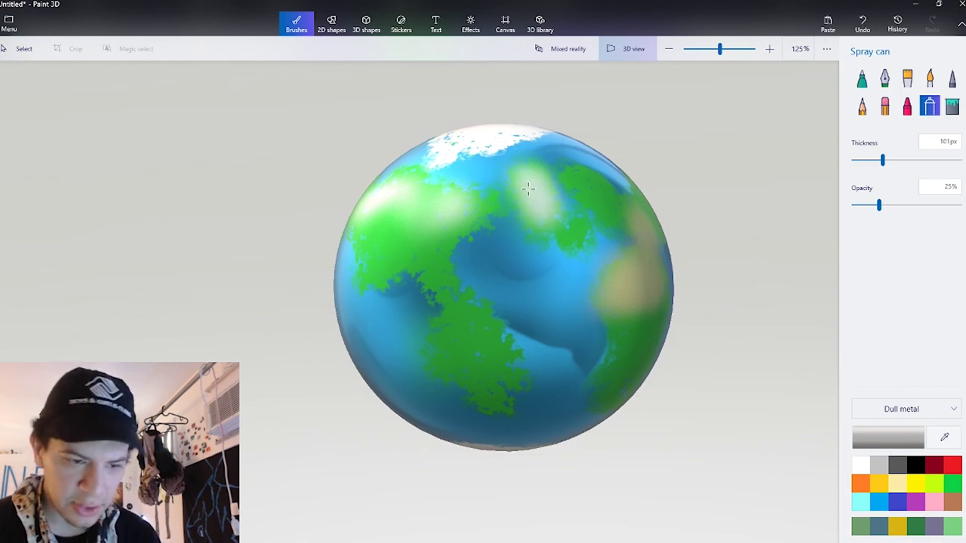